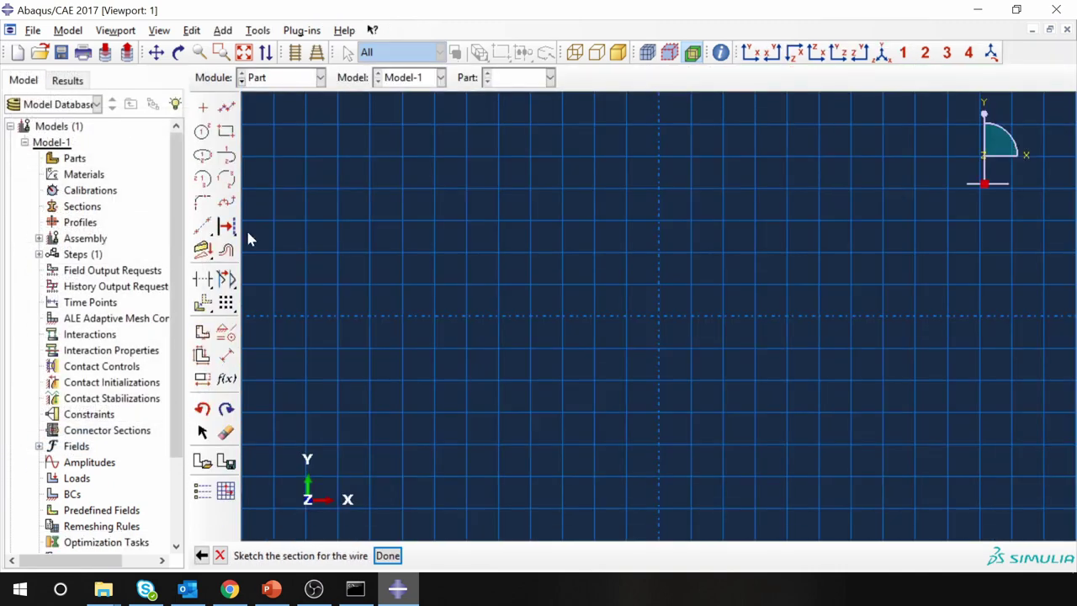
Step: Draw a zigzag of four connected lines through about (-40, -10), (-25, 15), (-10, -10), (5, 15) and (15, -10)
{"action": "left_click", "coordinate": [227, 107]}
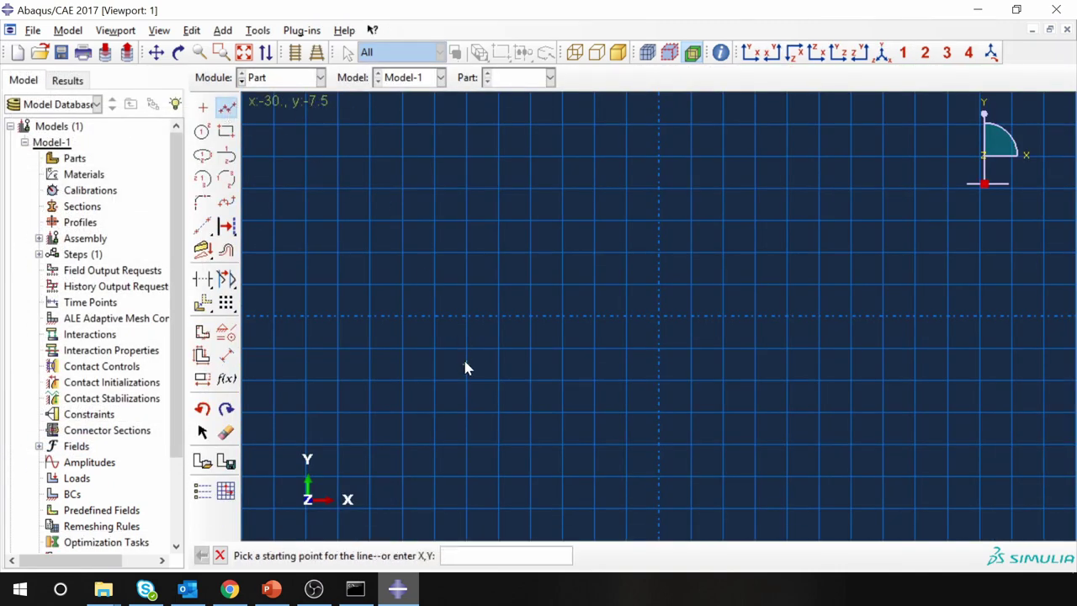
{"action": "left_click", "coordinate": [402, 377]}
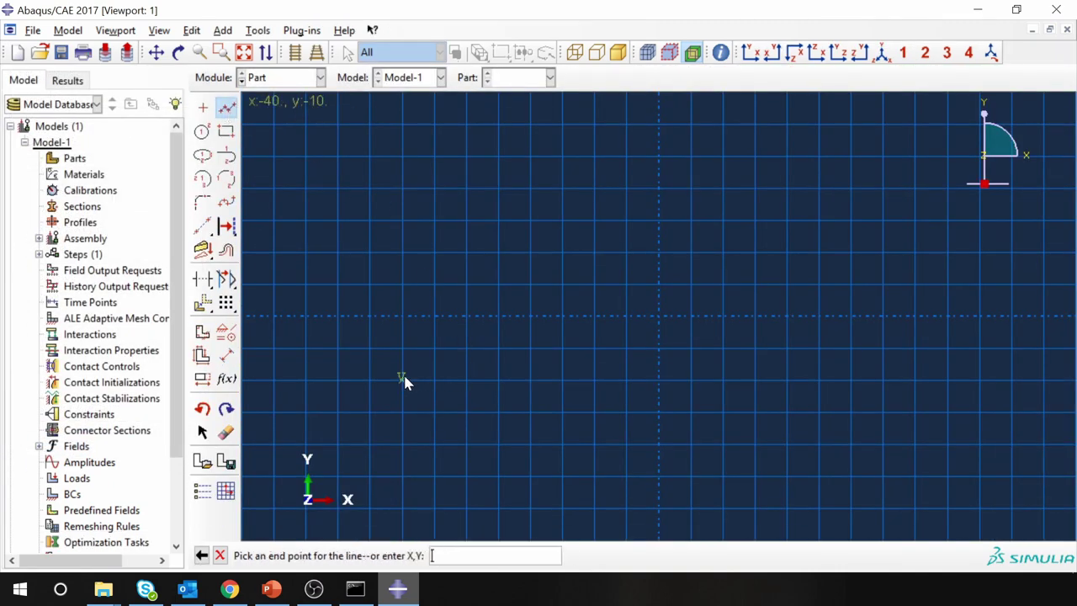
{"action": "left_click", "coordinate": [498, 222]}
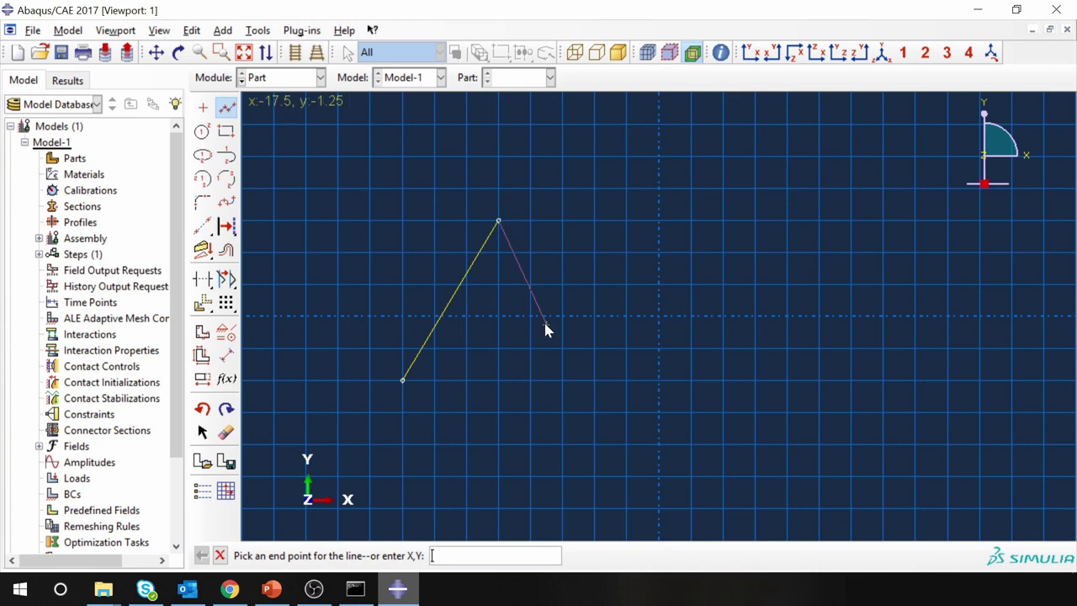
{"action": "left_click", "coordinate": [595, 380]}
{"action": "left_click", "coordinate": [690, 221]}
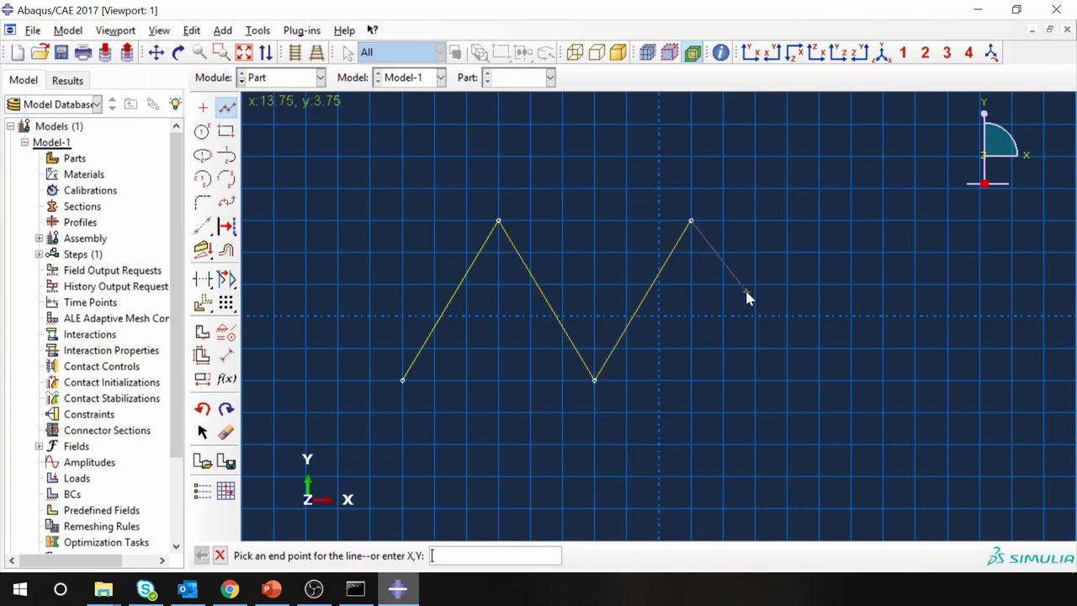
{"action": "left_click", "coordinate": [755, 380]}
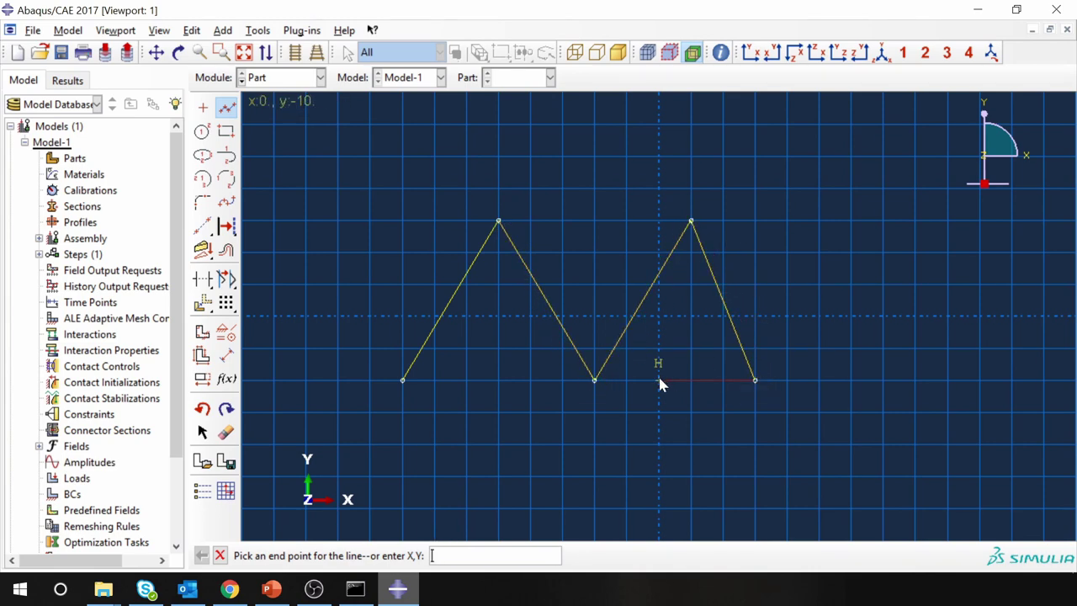
Step: Close the truss outline with two horizontal lines joining the lower vertices and one horizontal line joining the two upper vertices
{"action": "left_click", "coordinate": [595, 380]}
{"action": "left_click", "coordinate": [402, 380]}
{"action": "left_click", "coordinate": [498, 221]}
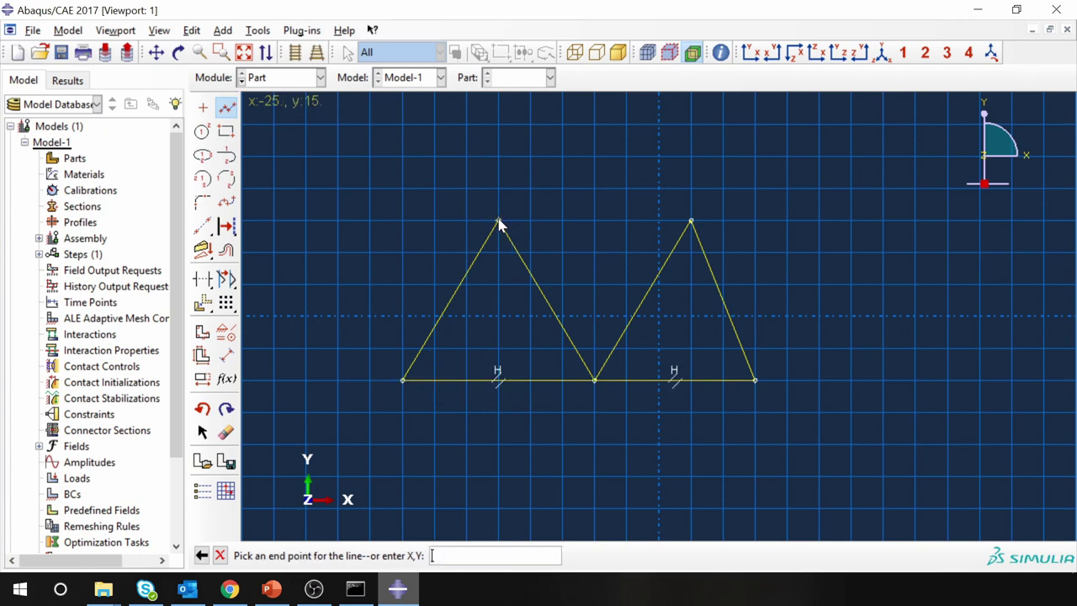
{"action": "left_click", "coordinate": [691, 222]}
{"action": "middle_click", "coordinate": [793, 258]}
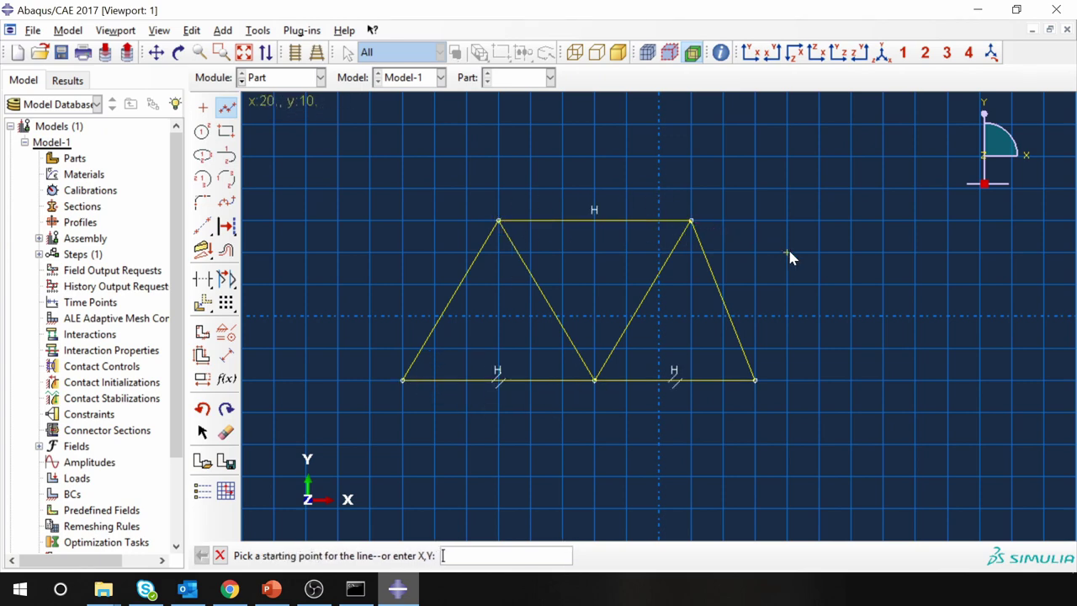
Step: Dimension the left bottom chord and the left outer diagonal of the truss at 50 each
{"action": "left_click", "coordinate": [225, 355]}
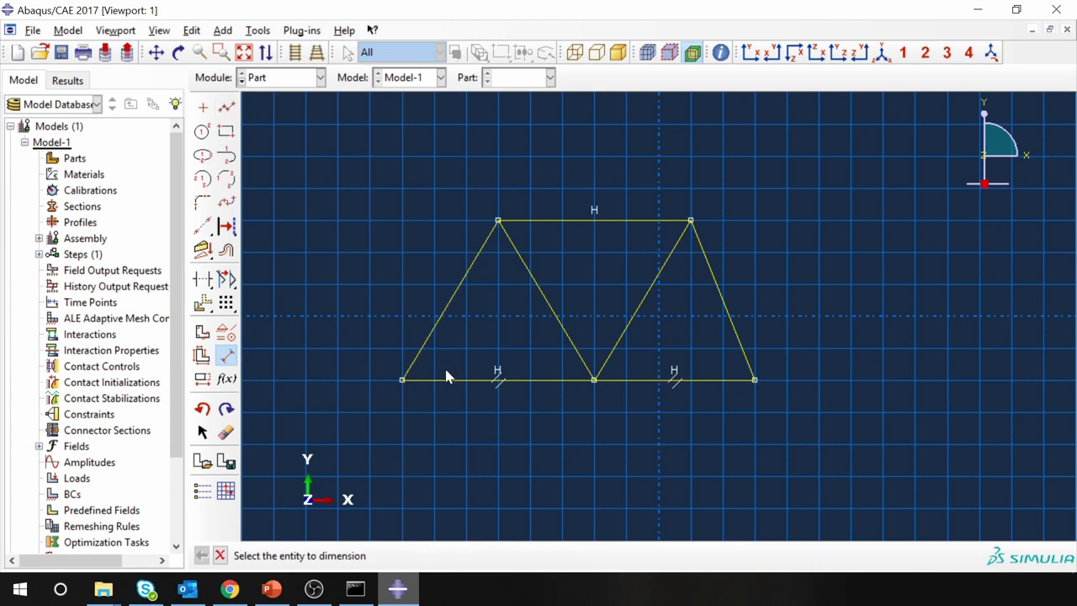
{"action": "left_click", "coordinate": [448, 377]}
{"action": "left_click", "coordinate": [456, 416]}
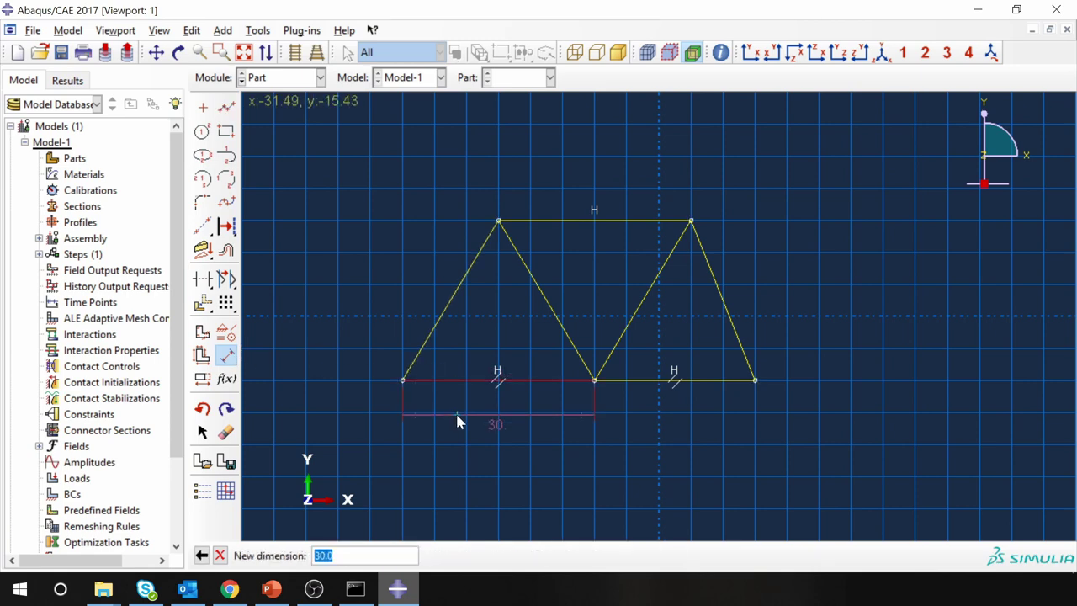
{"action": "type", "text": "50"}
{"action": "key", "text": "Return"}
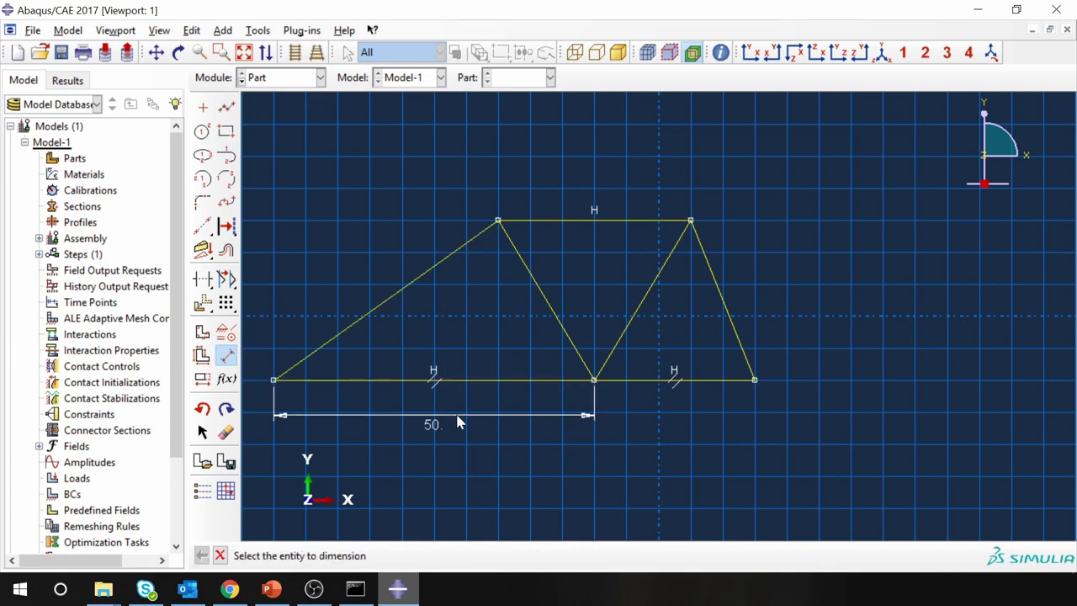
{"action": "left_click", "coordinate": [408, 287]}
{"action": "left_click", "coordinate": [342, 236]}
{"action": "type", "text": "50"}
{"action": "key", "text": "Return"}
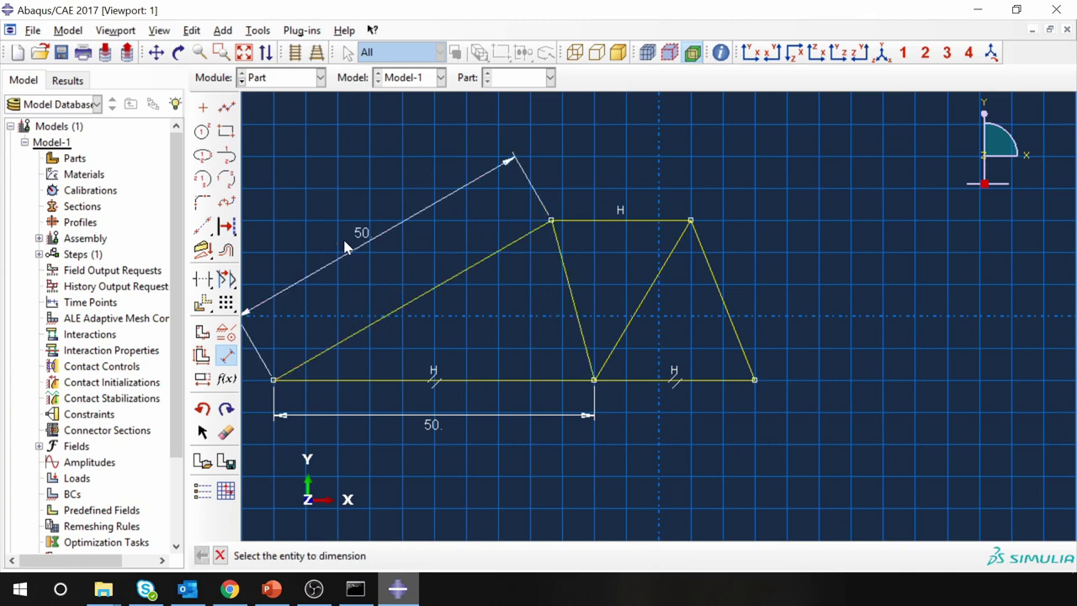
Step: Dimension the two inner diagonals meeting at the middle bottom joint at 50 each
{"action": "left_click", "coordinate": [572, 288]}
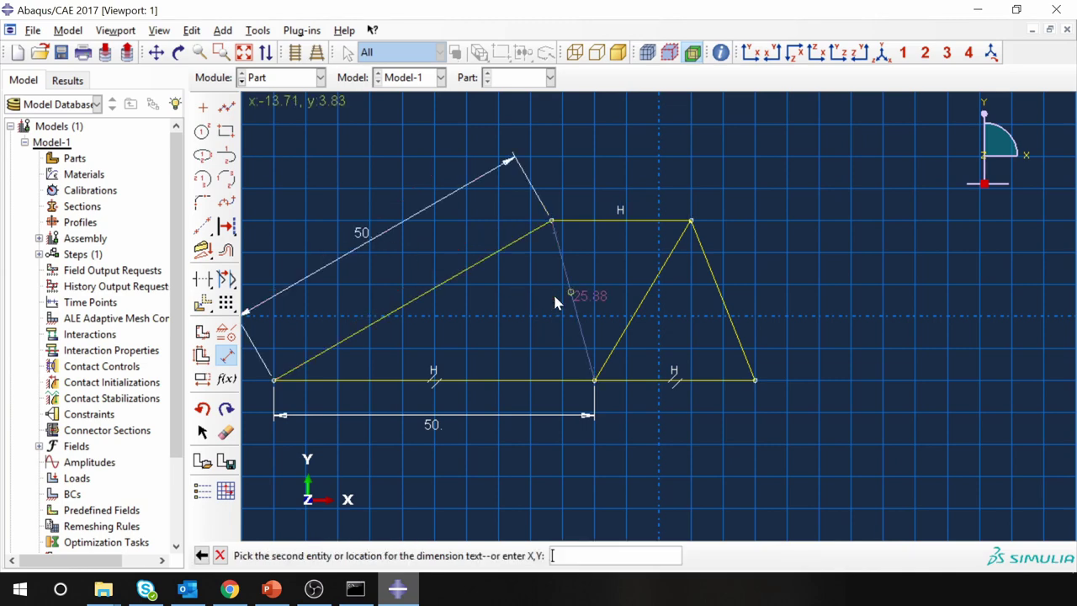
{"action": "left_click", "coordinate": [538, 312]}
{"action": "type", "text": "50"}
{"action": "key", "text": "Return"}
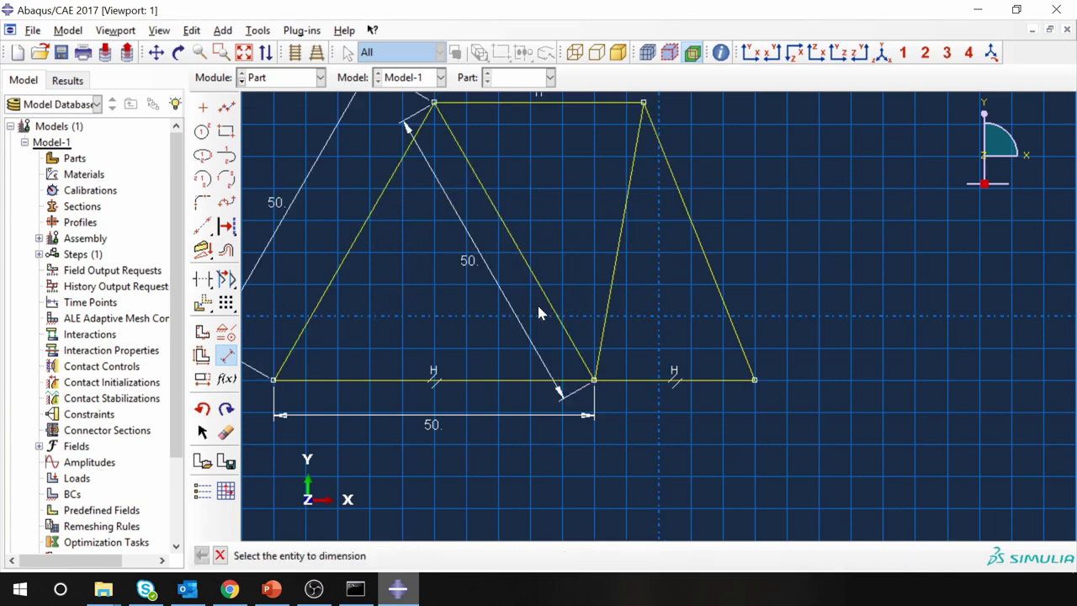
{"action": "left_click", "coordinate": [612, 282]}
{"action": "left_click", "coordinate": [572, 231]}
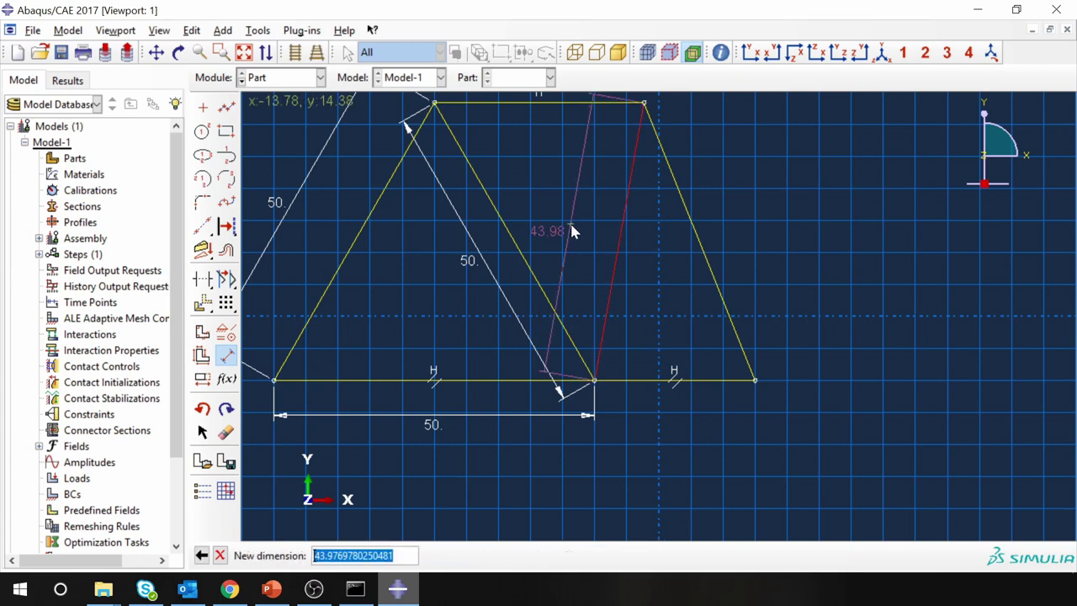
{"action": "type", "text": "50"}
{"action": "key", "text": "Return"}
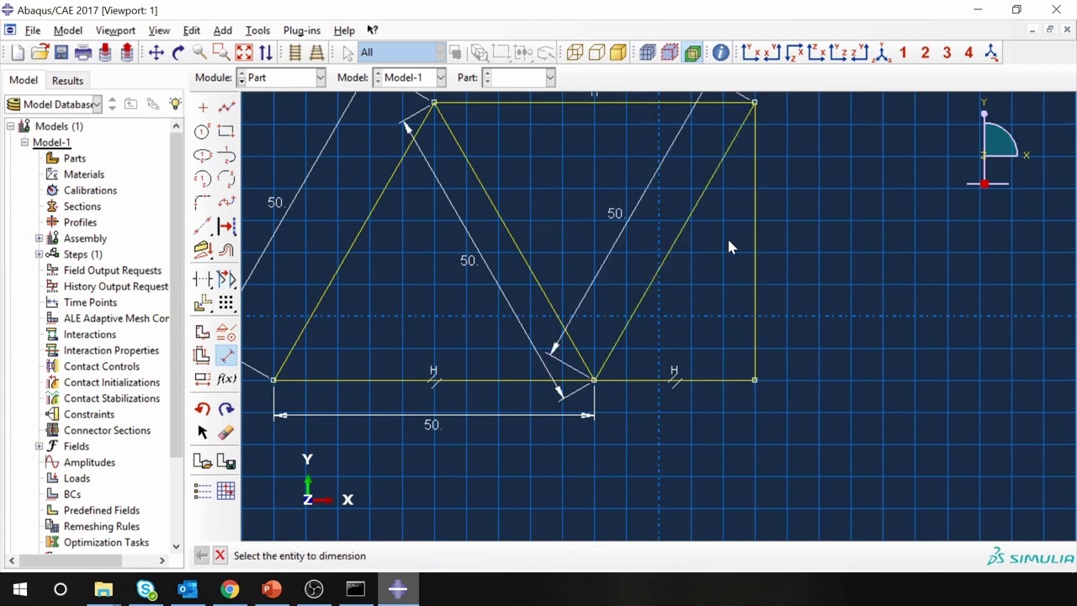
Step: Dimension the right bottom chord of the truss at 50
{"action": "left_click", "coordinate": [715, 380]}
{"action": "left_click", "coordinate": [779, 452]}
{"action": "type", "text": "50"}
{"action": "key", "text": "Return"}
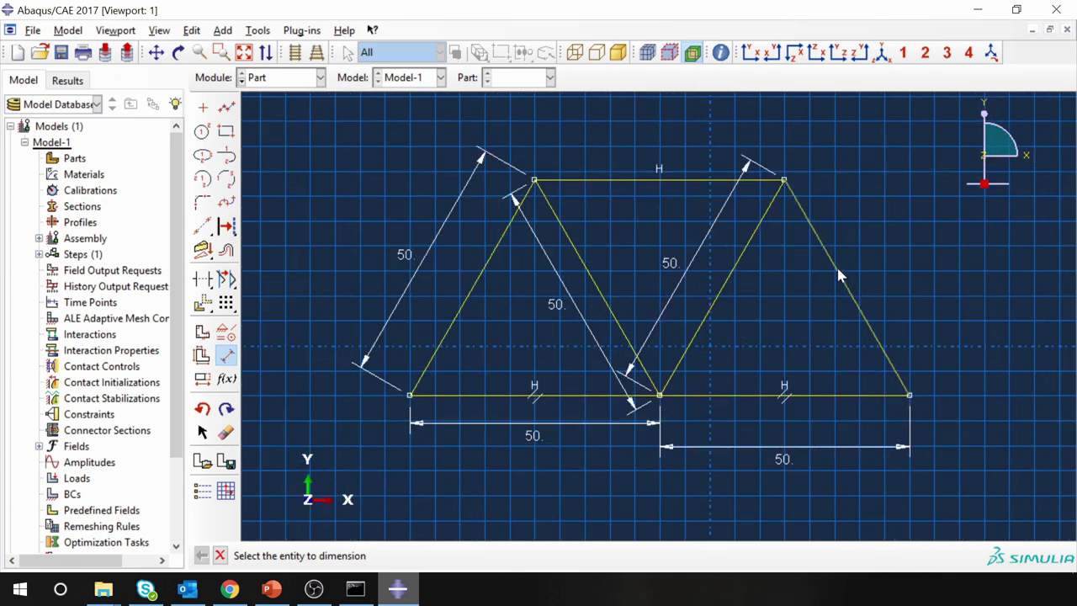
Step: Try to dimension the right outer diagonal of the truss at 50
{"action": "left_click", "coordinate": [839, 276]}
{"action": "left_click", "coordinate": [896, 249]}
{"action": "type", "text": "50"}
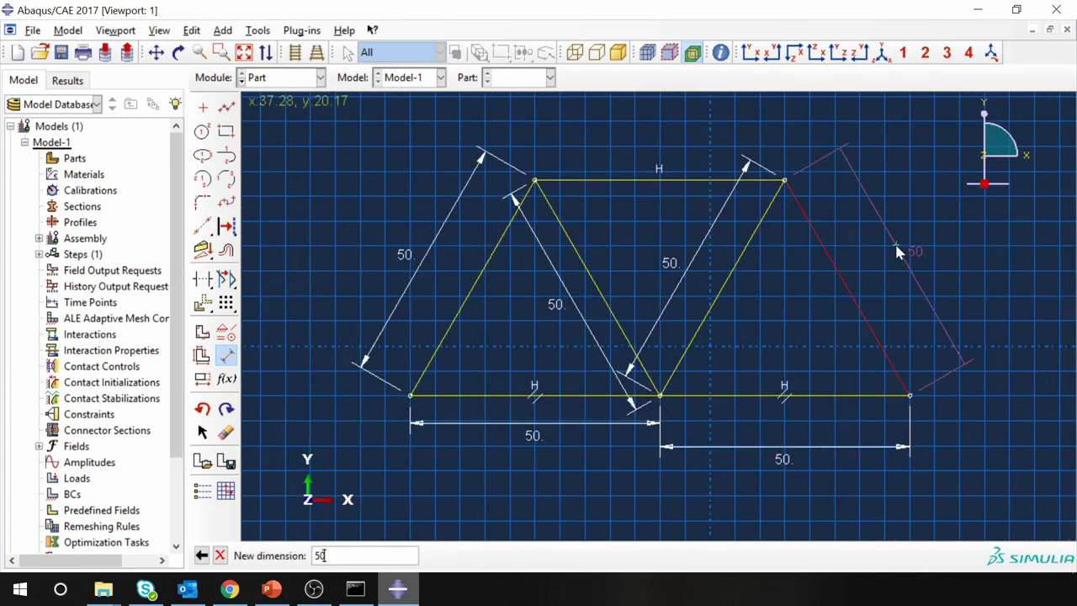
{"action": "key", "text": "Return"}
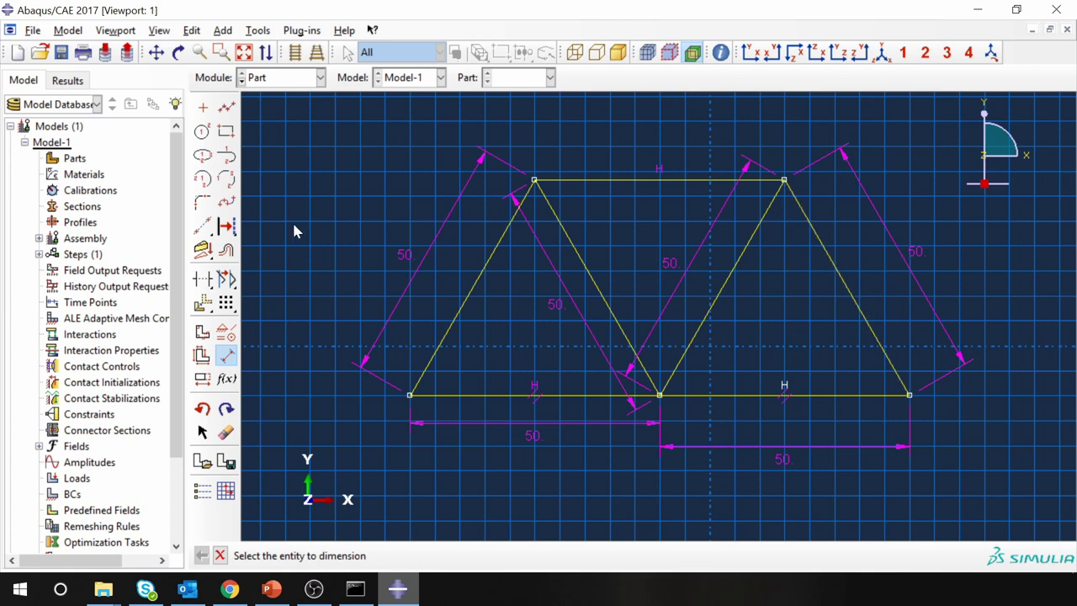
Step: Delete the redundant dimension on the right outer diagonal and finish the wire section sketch
{"action": "left_click", "coordinate": [225, 431]}
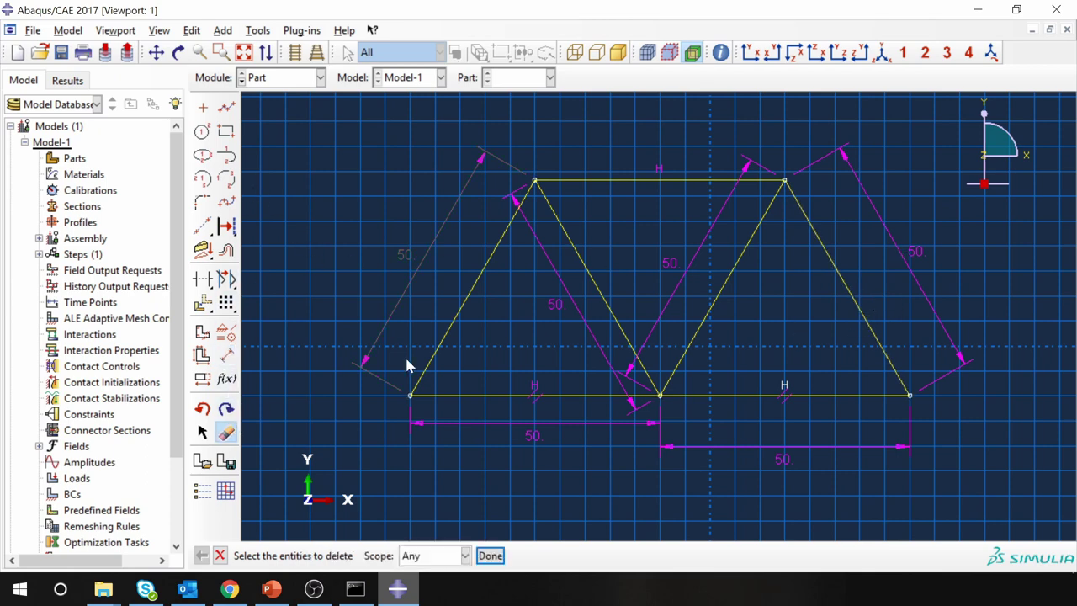
{"action": "left_click", "coordinate": [900, 250]}
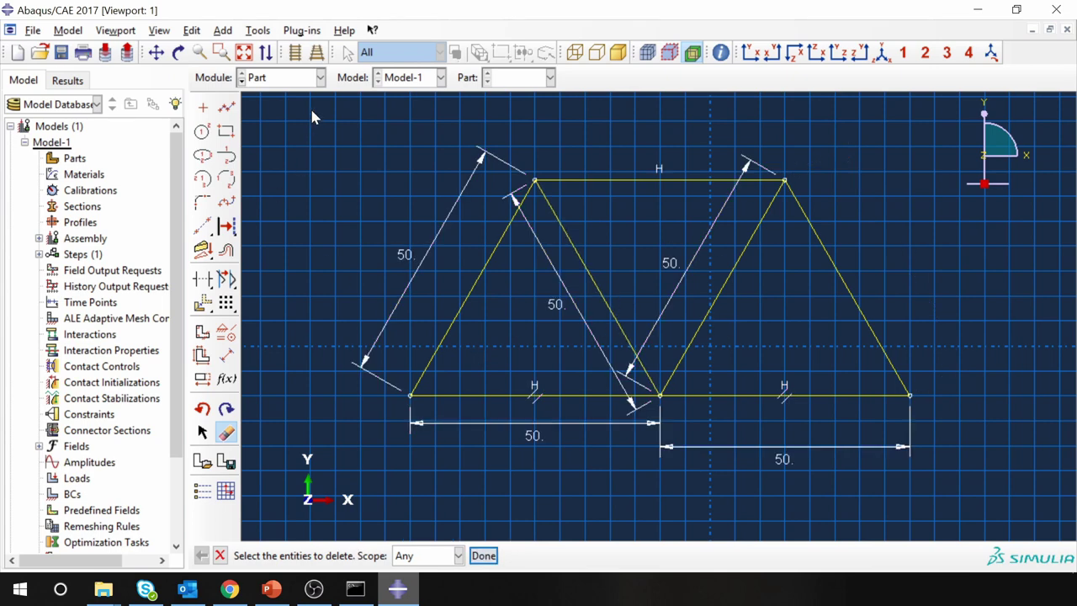
{"action": "left_click", "coordinate": [484, 555]}
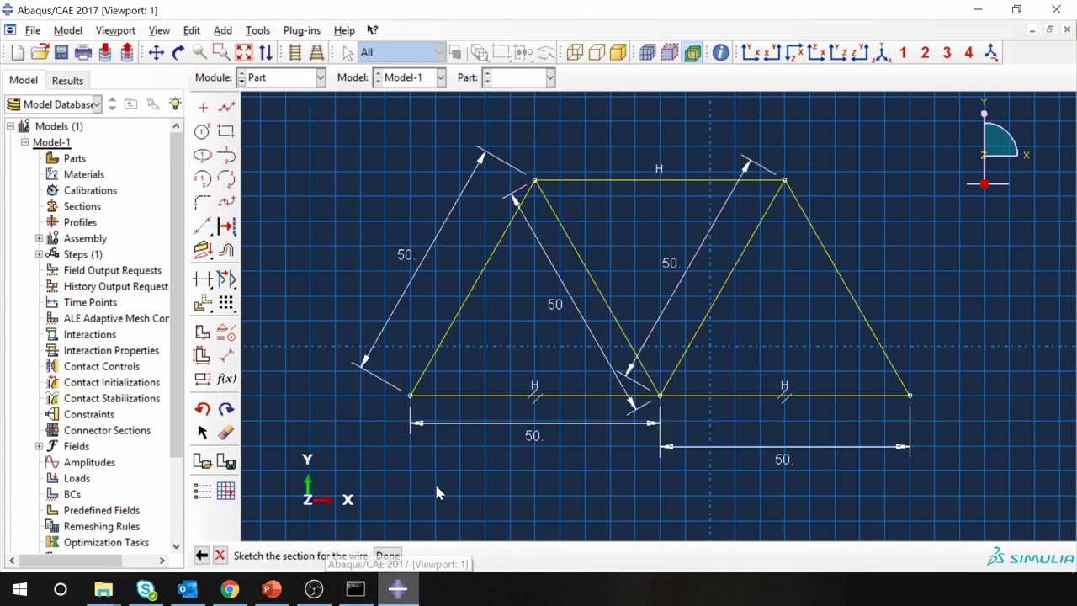
{"action": "left_click", "coordinate": [387, 556]}
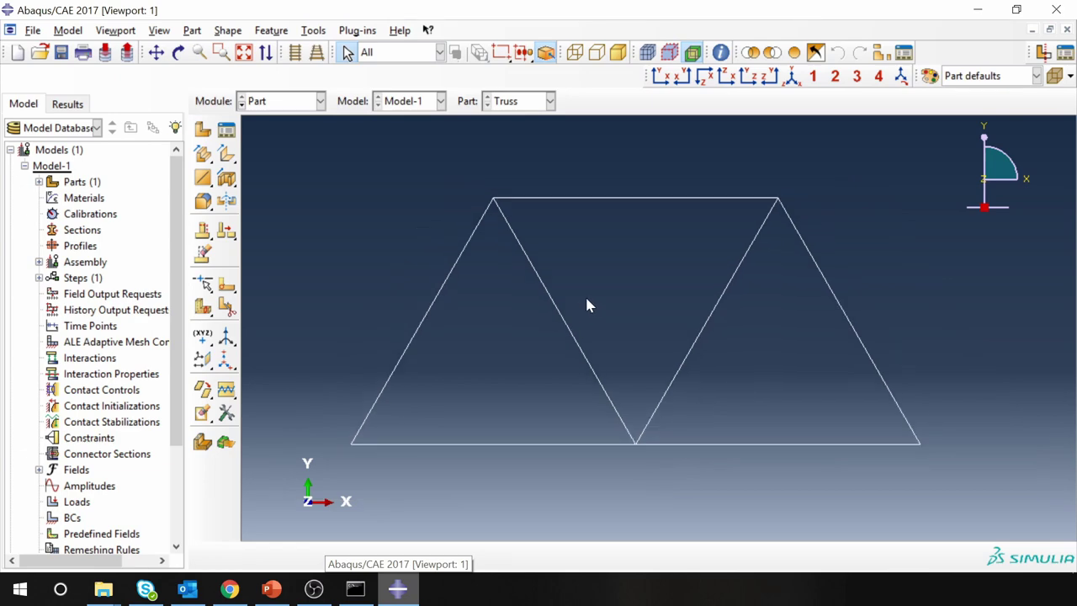
Step: In the Property module, create a material named Steel with isotropic elastic behavior
{"action": "left_click", "coordinate": [265, 101]}
{"action": "left_click", "coordinate": [273, 135]}
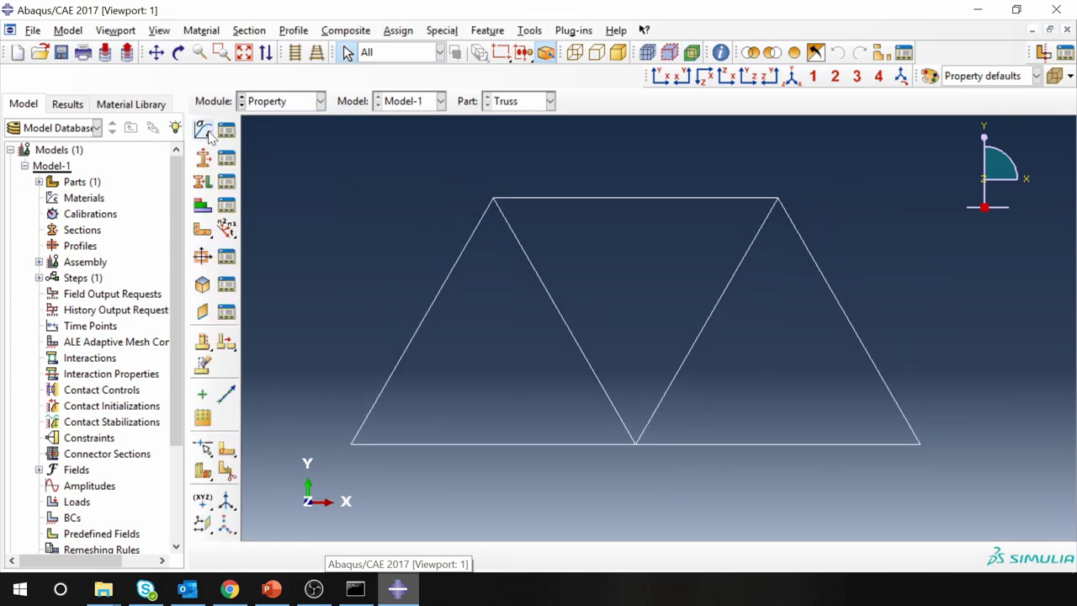
{"action": "left_click", "coordinate": [202, 133]}
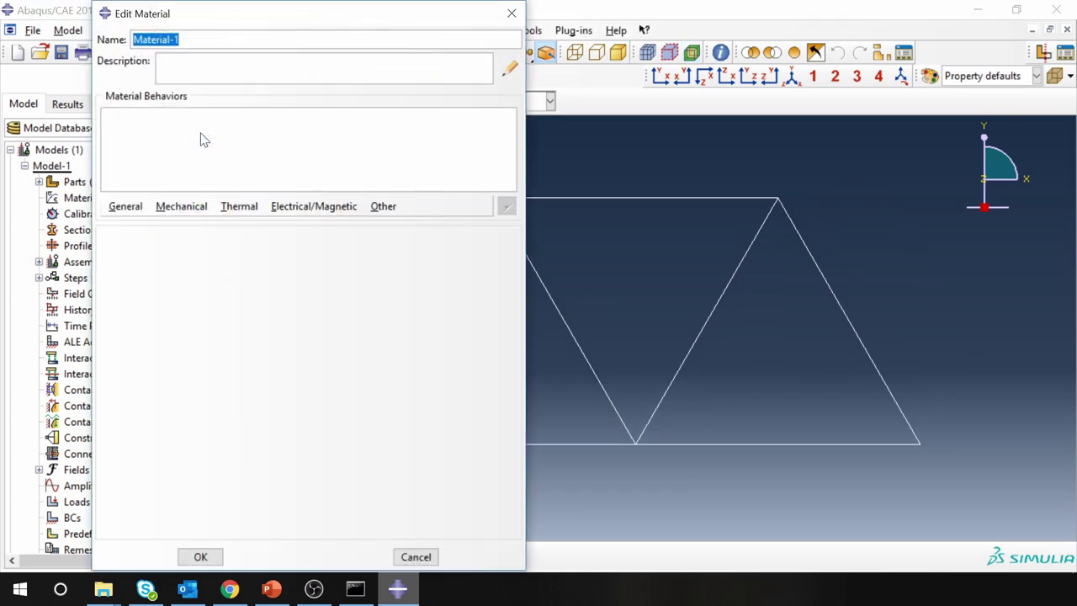
{"action": "type", "text": "Steel"}
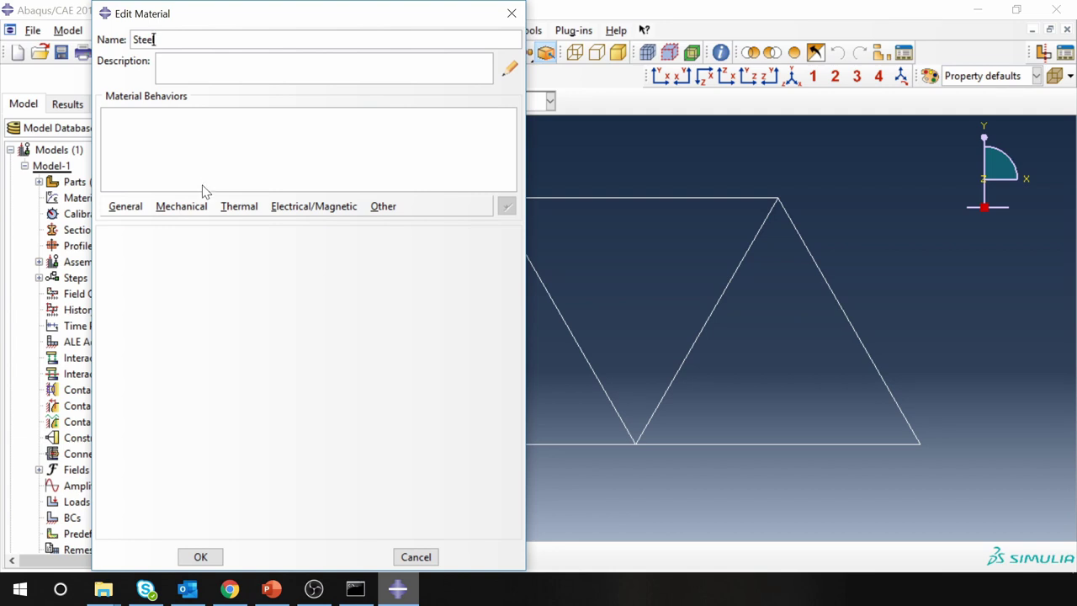
{"action": "left_click", "coordinate": [181, 206]}
{"action": "mouse_move", "coordinate": [244, 226]}
{"action": "left_click", "coordinate": [417, 227]}
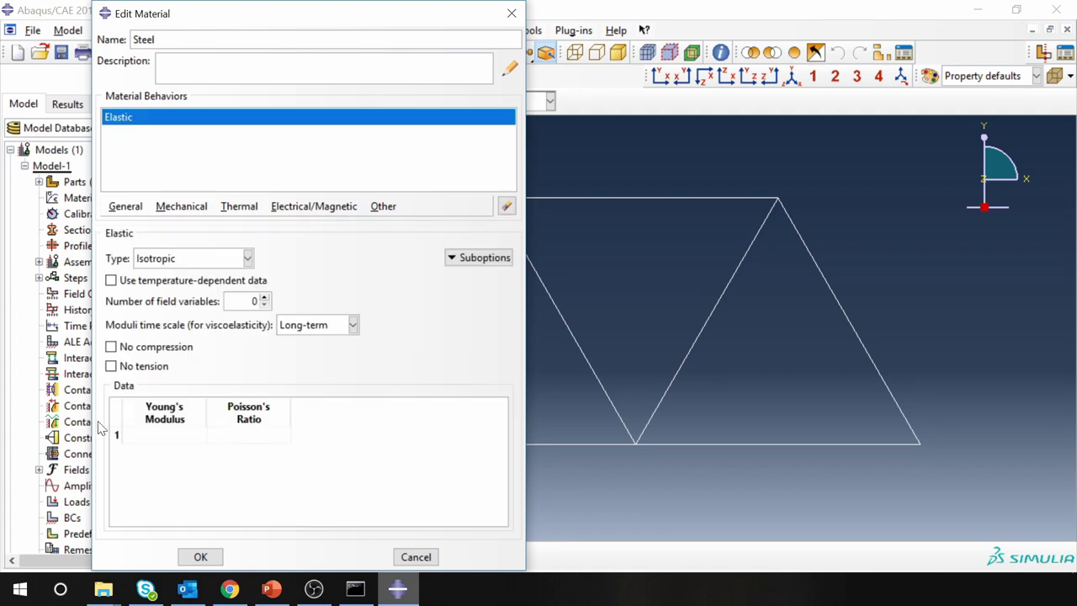
Step: Give Steel a Young's modulus of 200e9 and a Poisson's ratio, and save the material
{"action": "left_click", "coordinate": [126, 434]}
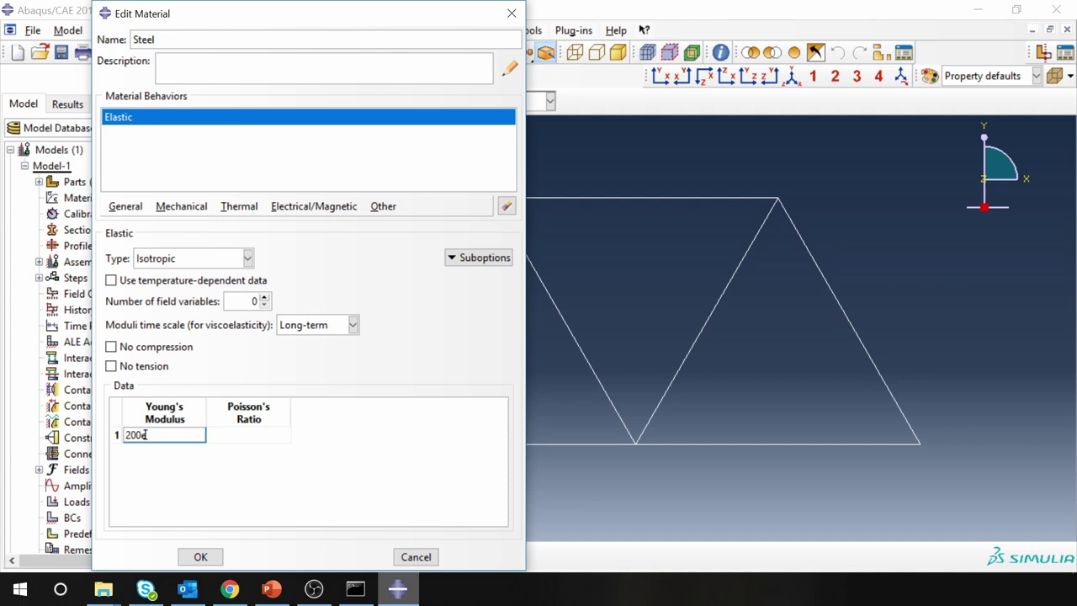
{"action": "type", "text": "200e9"}
{"action": "key", "text": "Tab"}
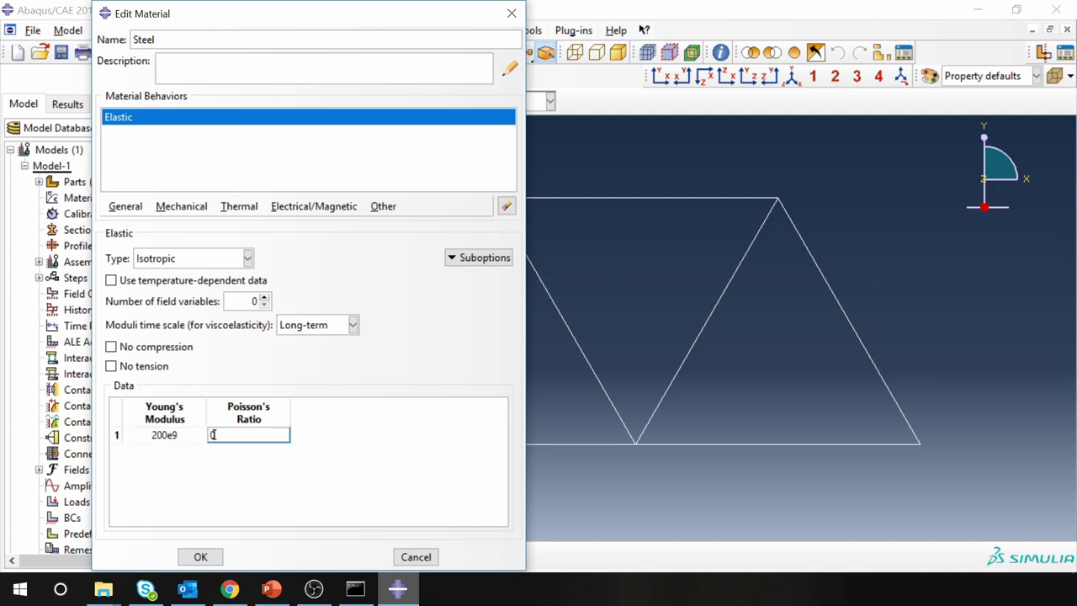
{"action": "left_click", "coordinate": [202, 557]}
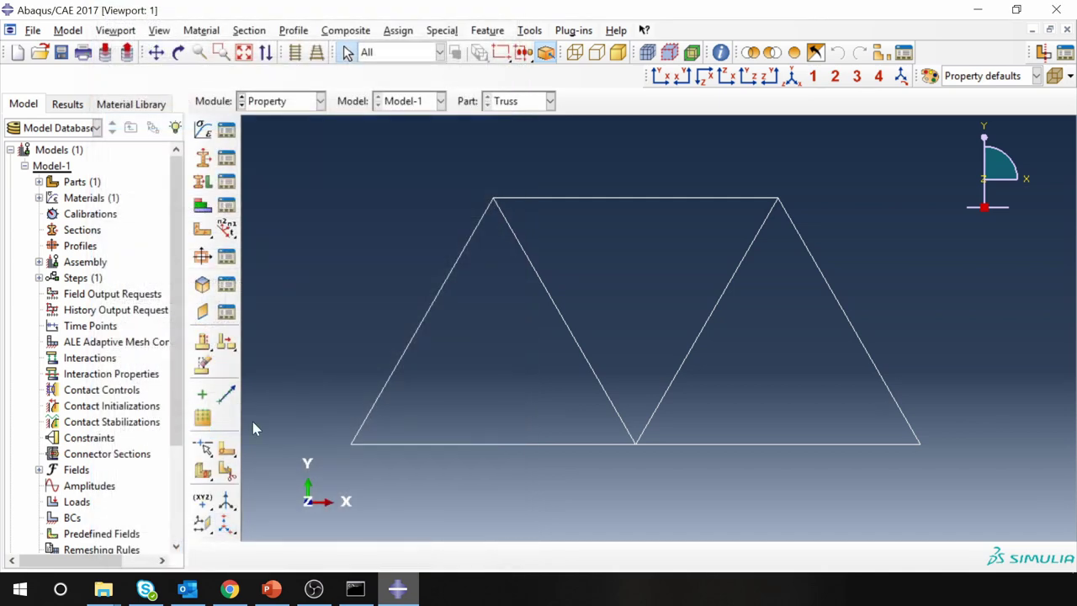
Step: Create a section named Truss_section in the Beam category, type Truss, using the material Steel
{"action": "left_click", "coordinate": [203, 160]}
{"action": "type", "text": "Truss_section"}
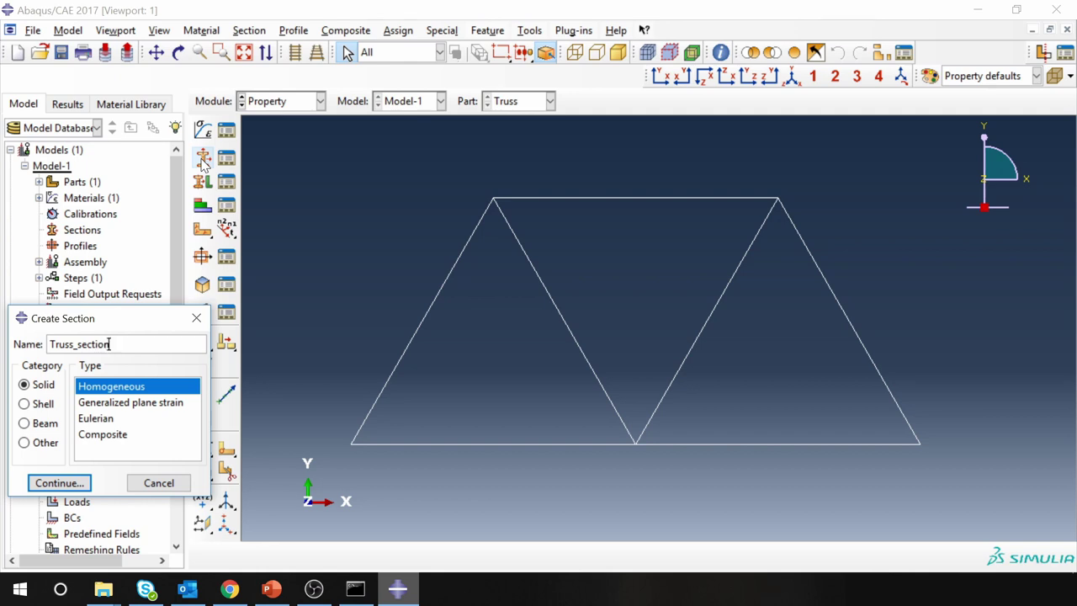
{"action": "left_click", "coordinate": [42, 425]}
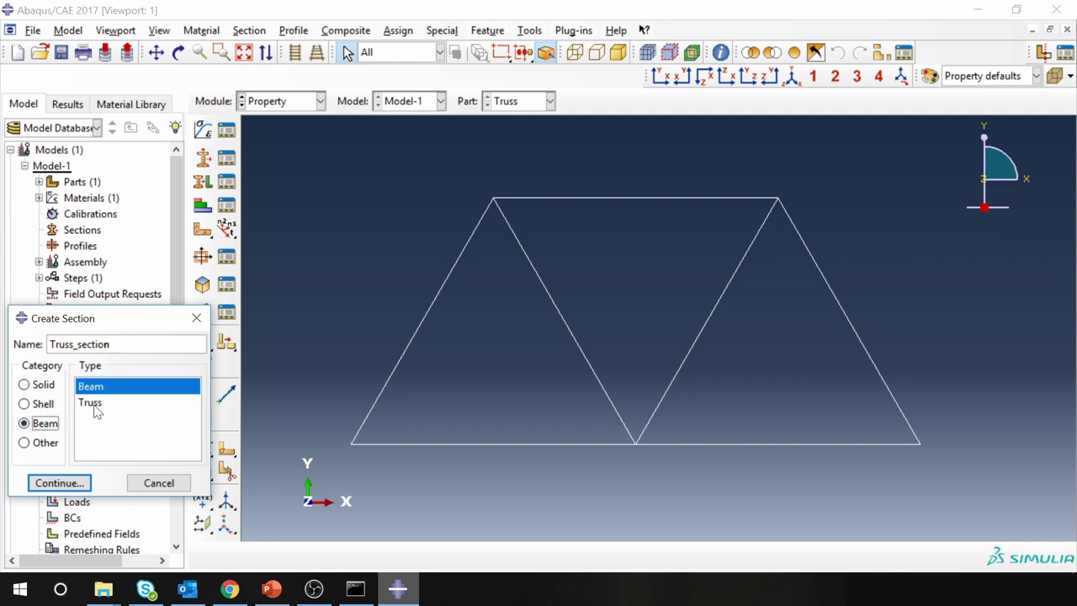
{"action": "left_click", "coordinate": [90, 403]}
{"action": "left_click", "coordinate": [55, 482]}
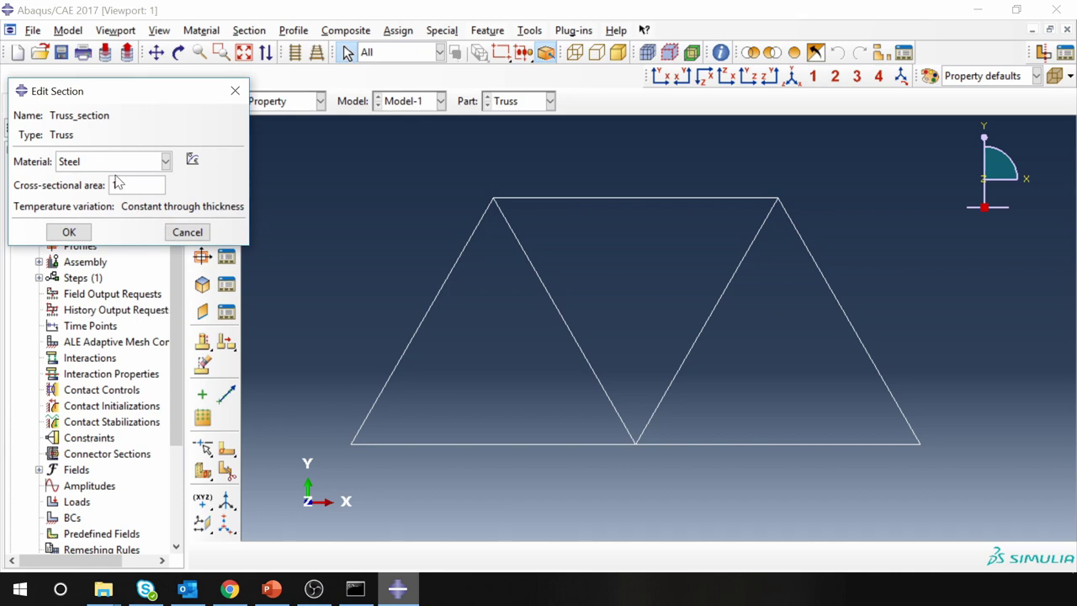
{"action": "left_click", "coordinate": [69, 233]}
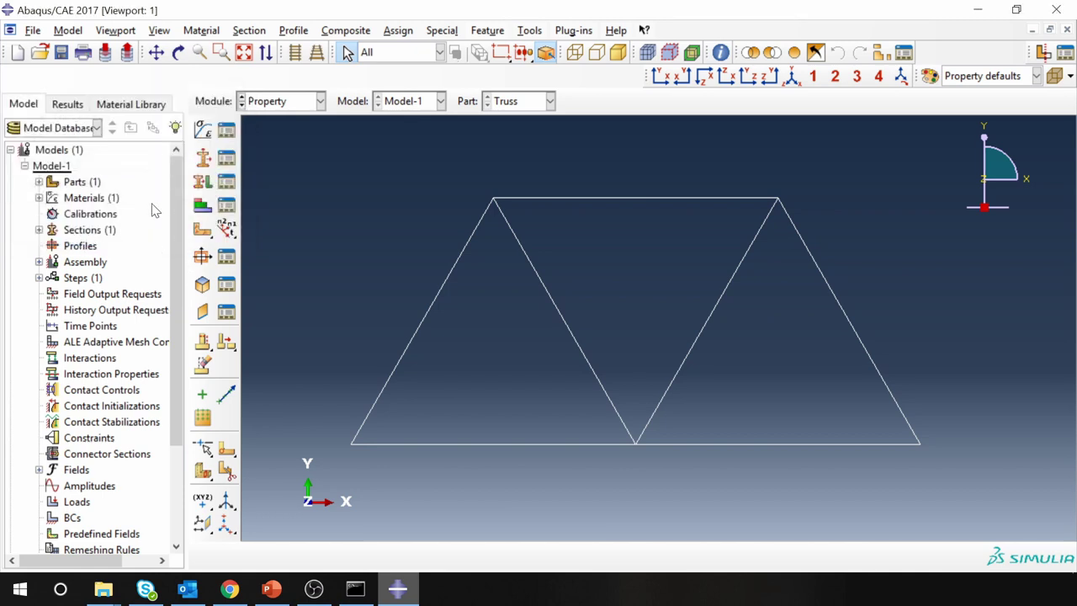
Step: Assign Truss_section to all members of the truss part
{"action": "left_click", "coordinate": [202, 180]}
{"action": "left_click_drag", "start_coordinate": [340, 163], "coordinate": [941, 486]}
{"action": "middle_click", "coordinate": [991, 470]}
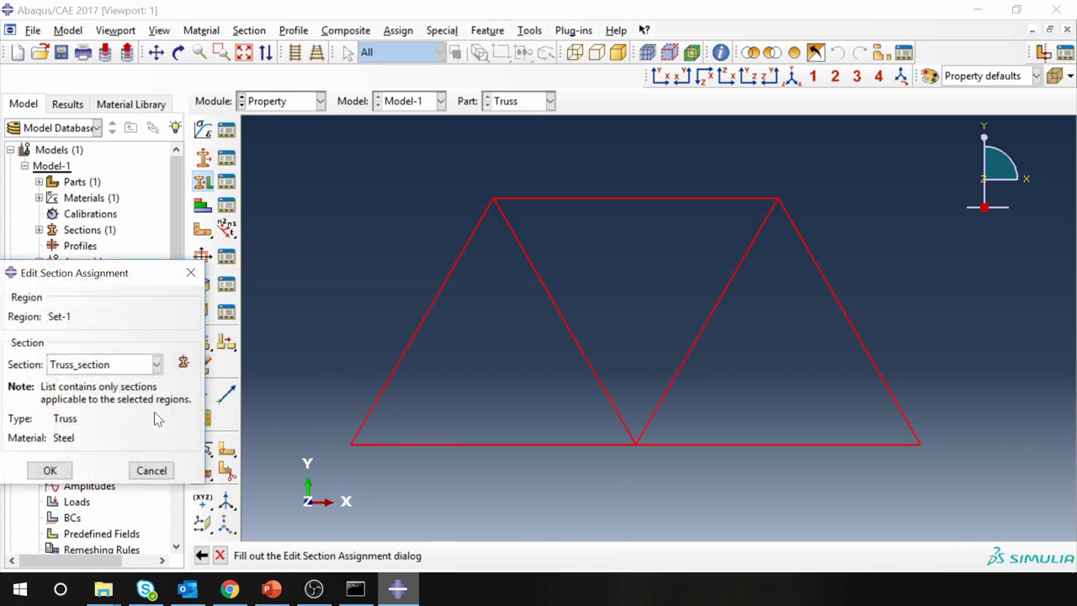
{"action": "left_click", "coordinate": [50, 471]}
Step: In the Assembly module, create a dependent instance of the Truss part
{"action": "left_click", "coordinate": [281, 101]}
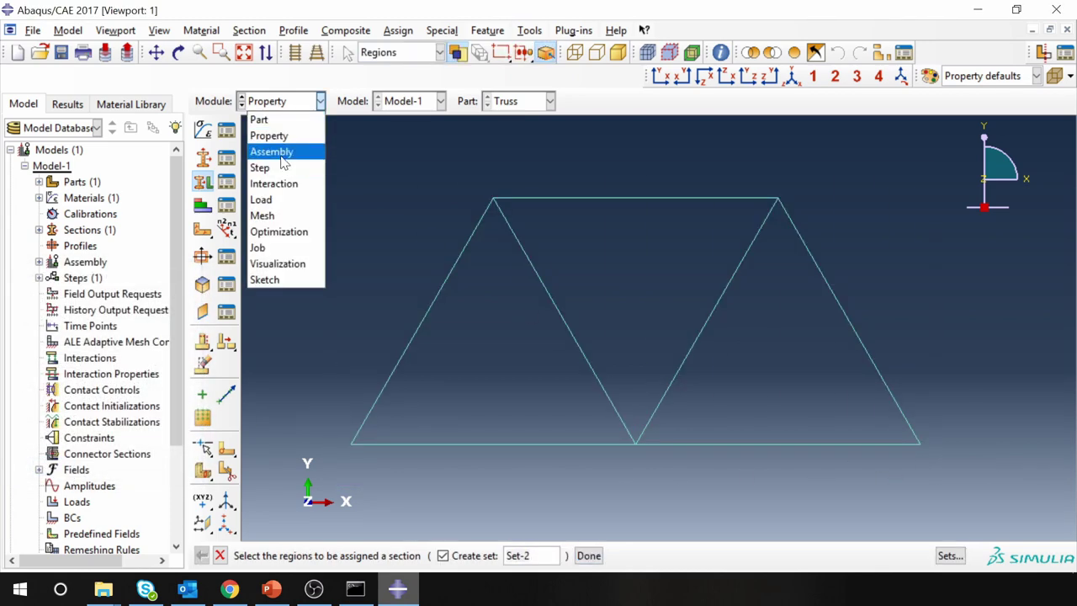
{"action": "left_click", "coordinate": [275, 149]}
{"action": "left_click", "coordinate": [205, 131]}
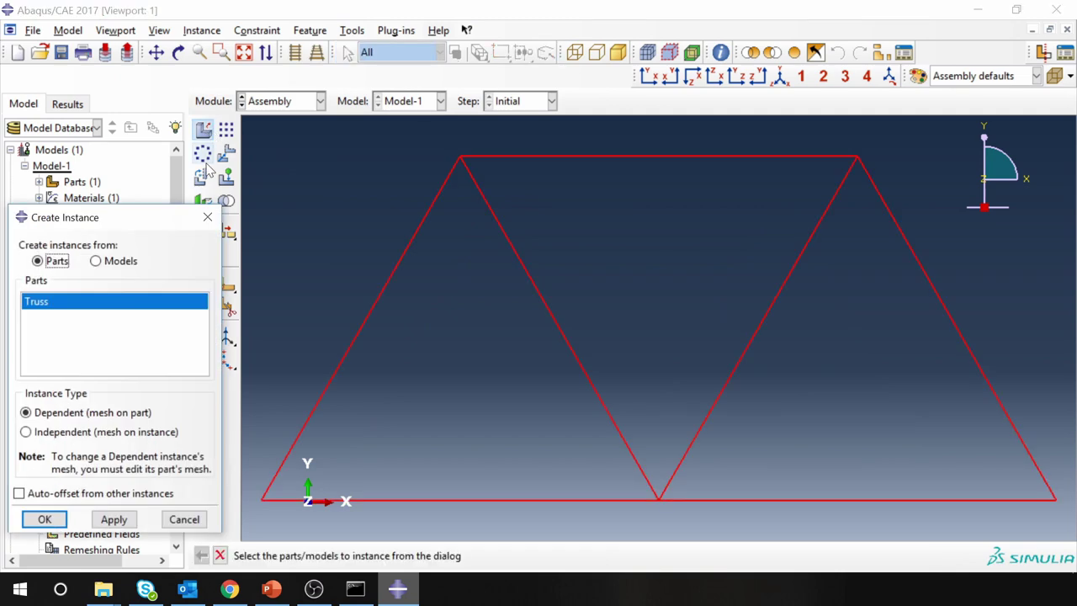
{"action": "left_click", "coordinate": [41, 517]}
Step: In the Step module, create a Static, General step after Initial, keeping the default settings
{"action": "left_click", "coordinate": [287, 106]}
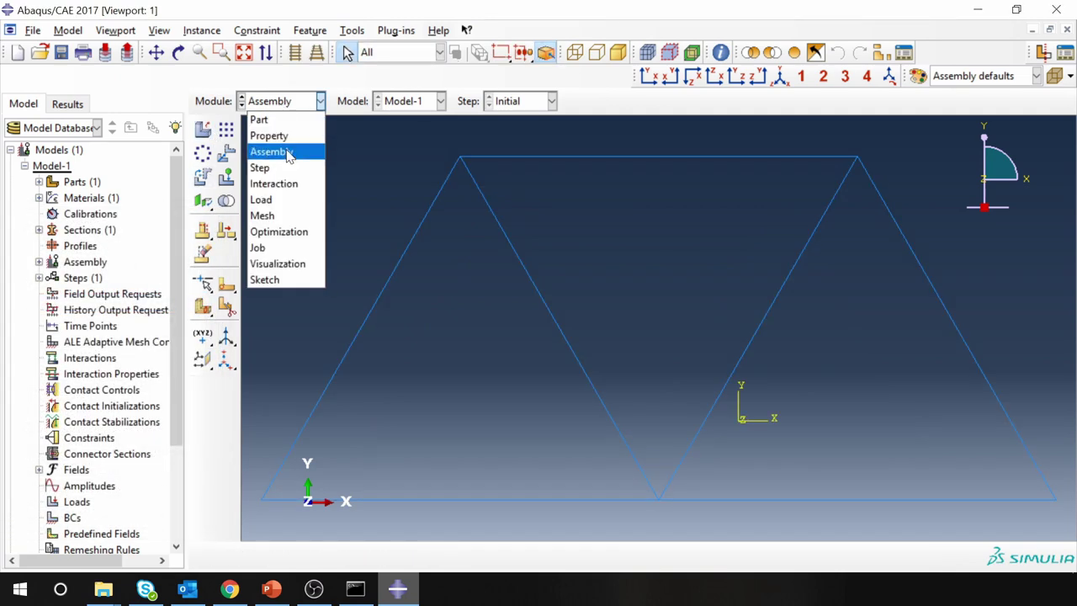
{"action": "left_click", "coordinate": [286, 168]}
{"action": "left_click", "coordinate": [201, 130]}
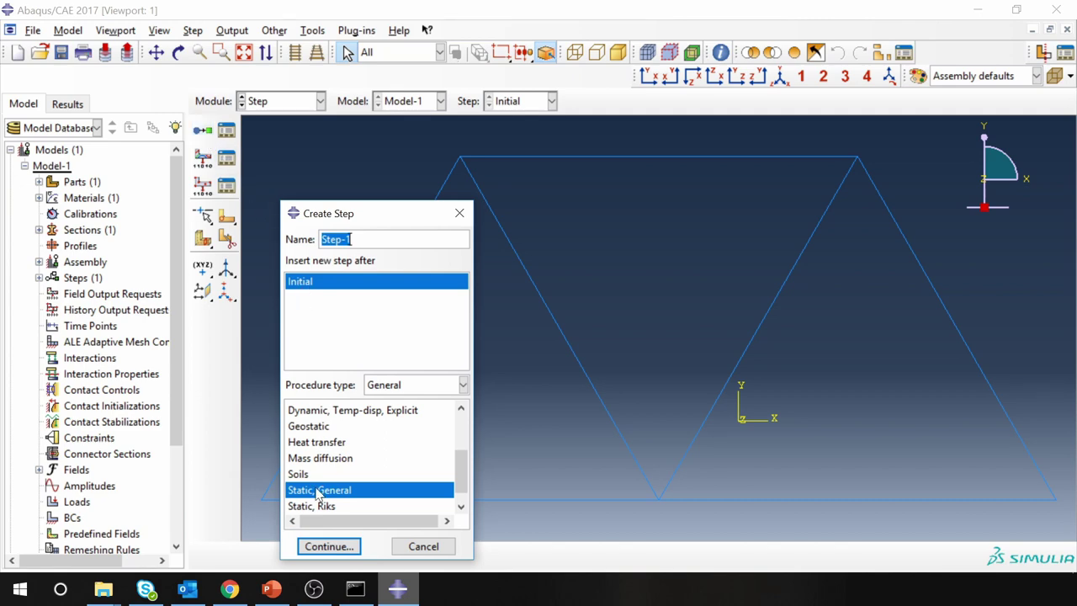
{"action": "left_click", "coordinate": [341, 547]}
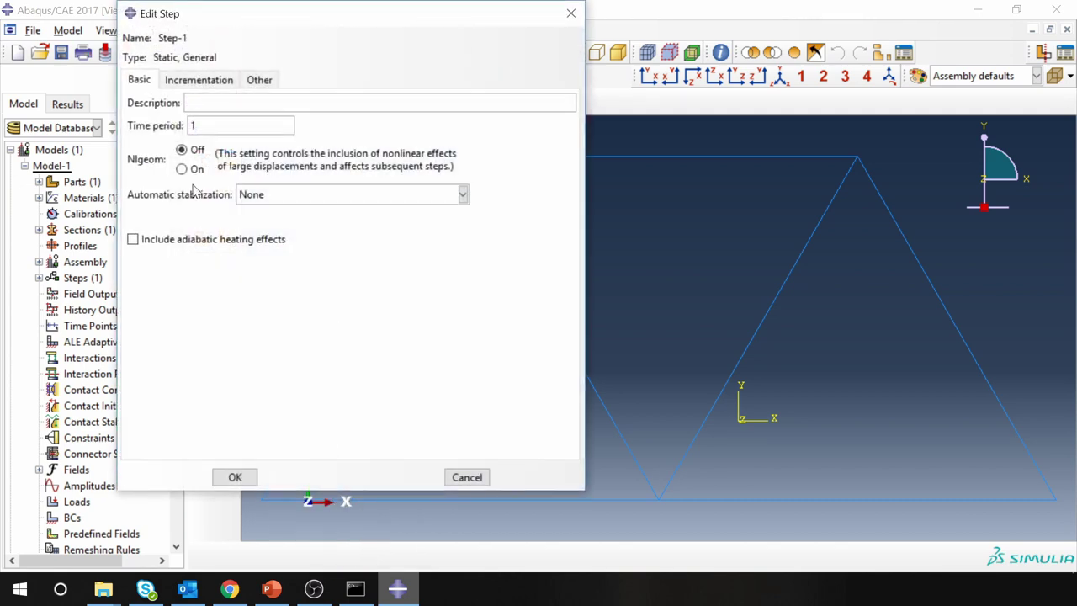
{"action": "left_click", "coordinate": [236, 477]}
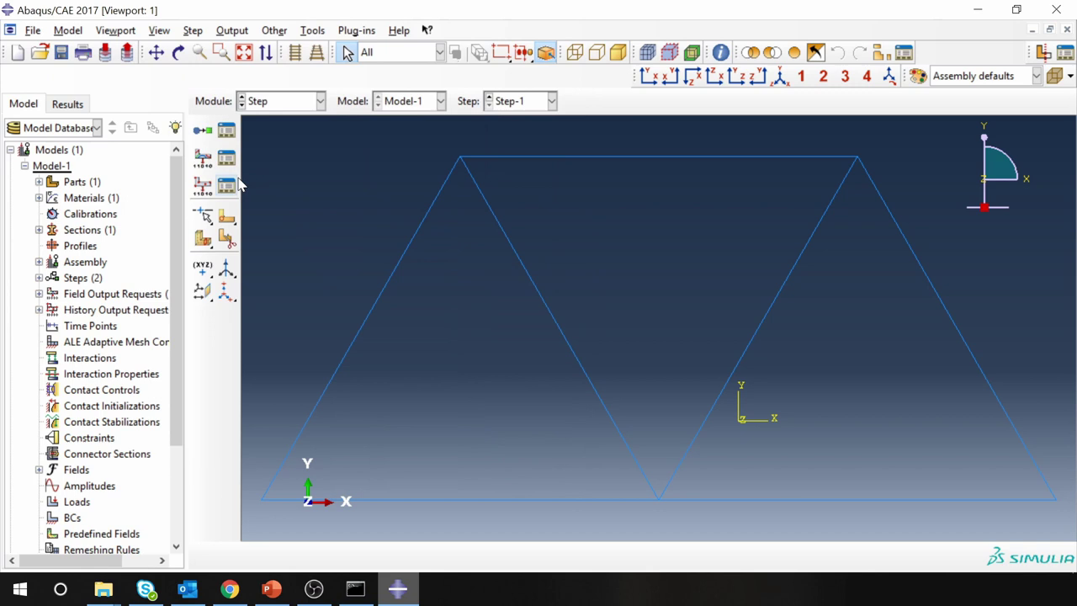
Step: In the Load module, create a boundary condition named Fixed_end in the Initial step, type Symmetry/Antisymmetry/Encastre
{"action": "left_click", "coordinate": [273, 102]}
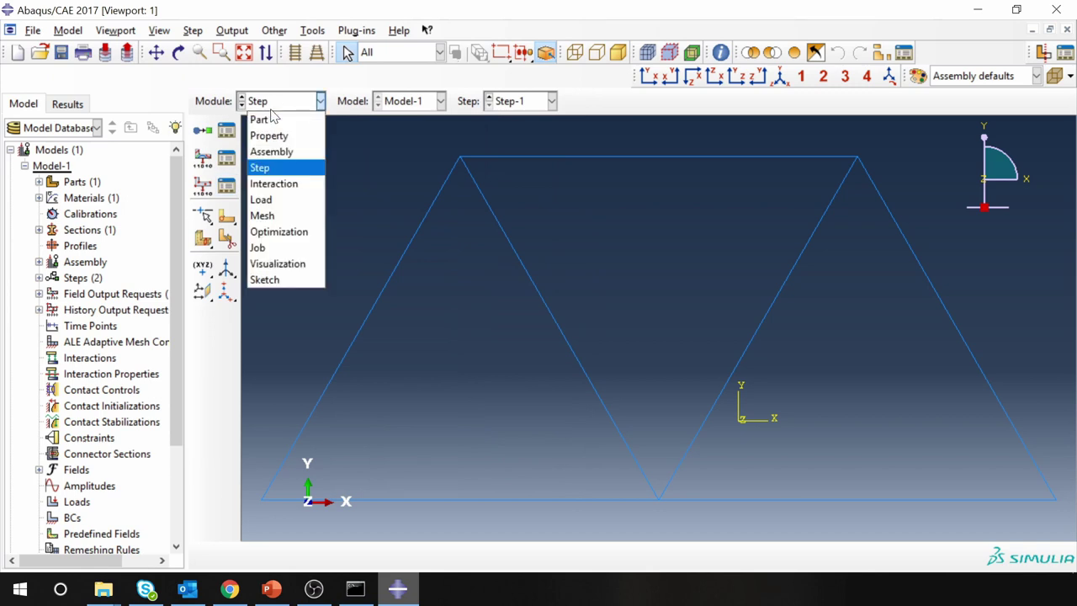
{"action": "left_click", "coordinate": [261, 199]}
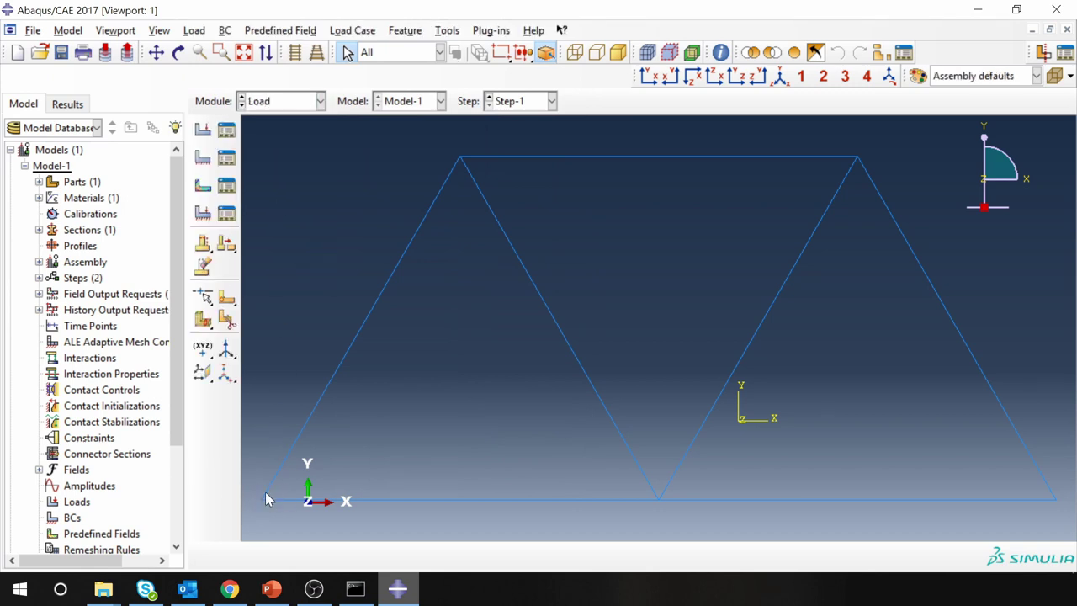
{"action": "left_click", "coordinate": [203, 158]}
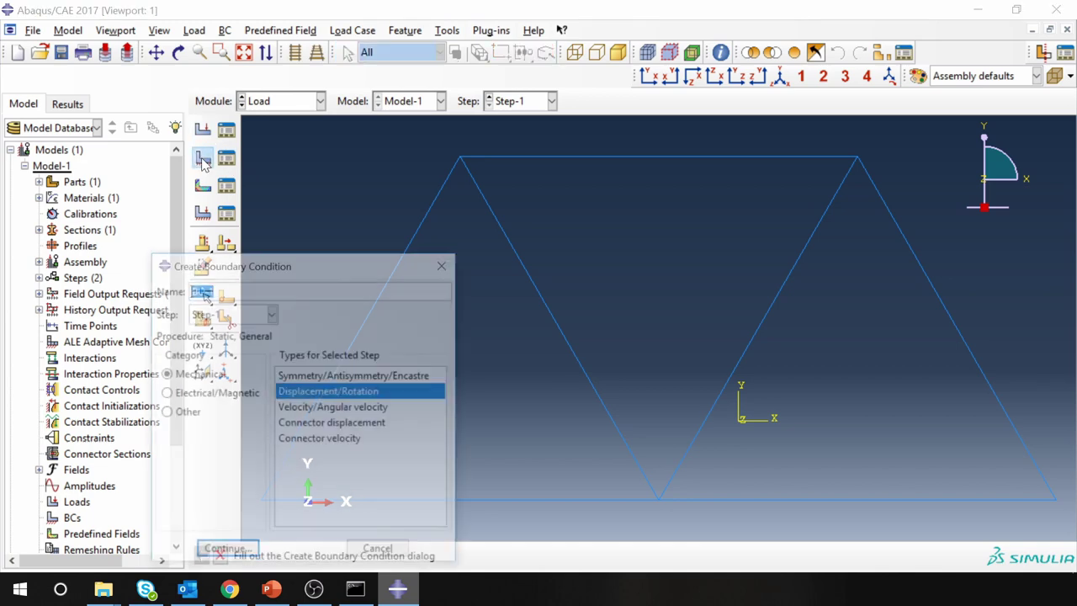
{"action": "left_click", "coordinate": [233, 319]}
{"action": "left_click", "coordinate": [223, 334]}
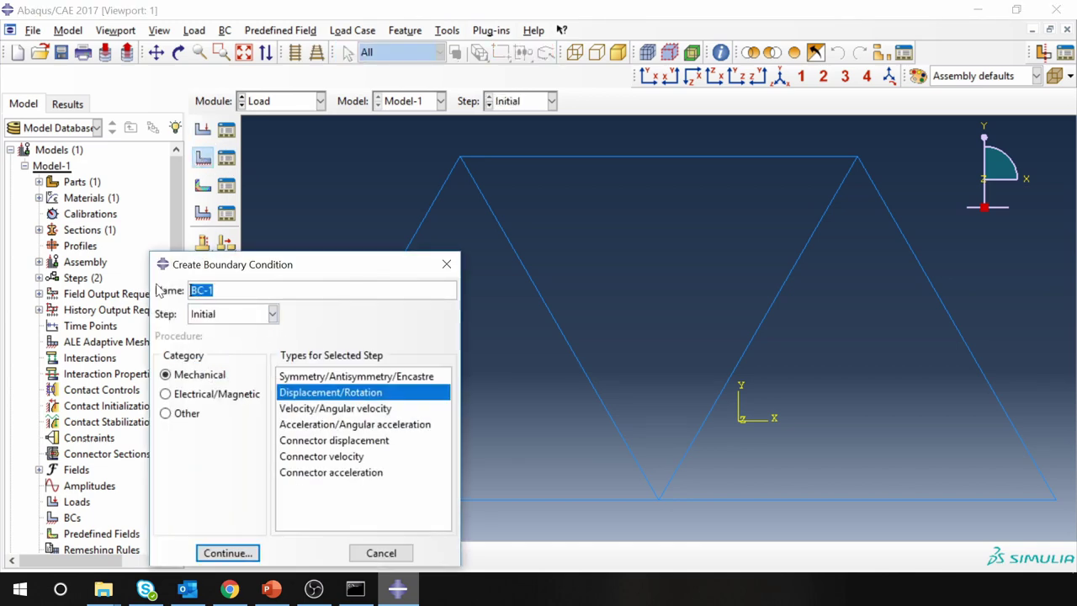
{"action": "type", "text": "Fixed_end"}
{"action": "left_click", "coordinate": [321, 379]}
{"action": "left_click", "coordinate": [233, 553]}
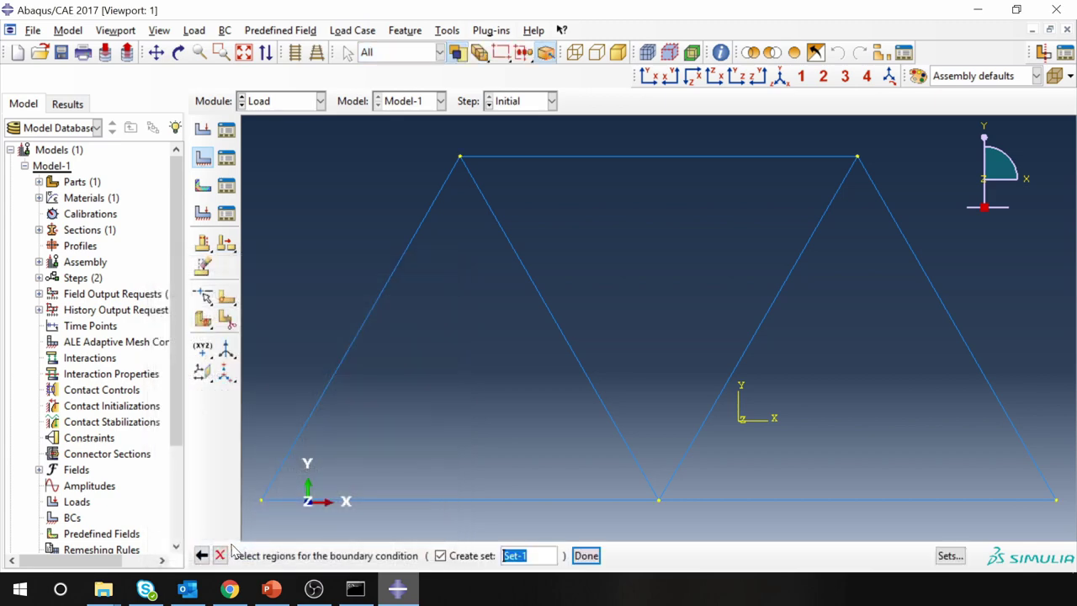
Step: Apply Fixed_end to the truss's lower-left joint as ENCASTRE
{"action": "left_click", "coordinate": [262, 502]}
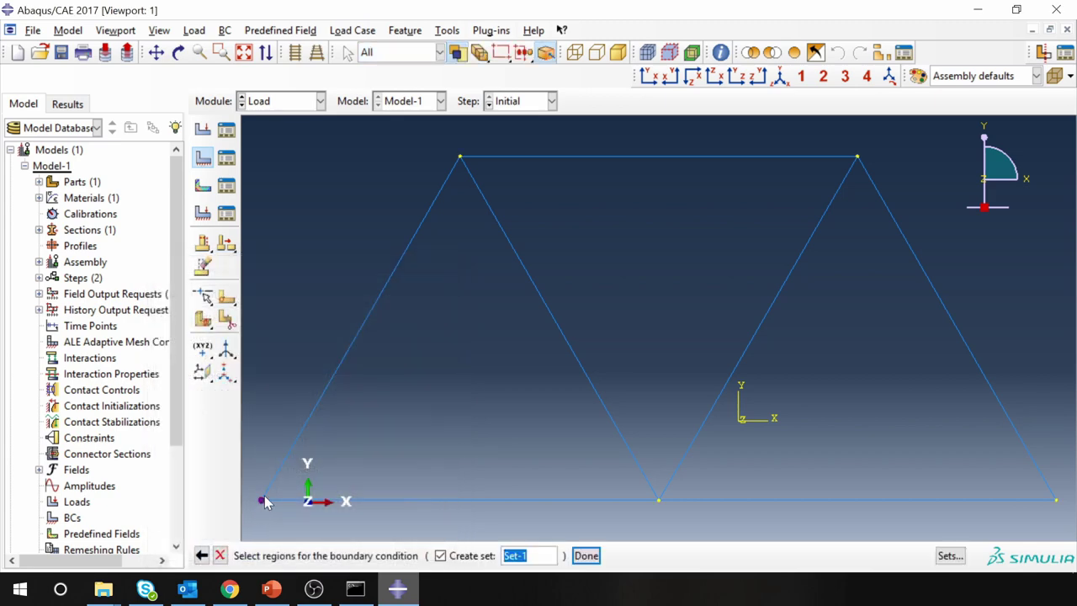
{"action": "middle_click", "coordinate": [273, 356]}
{"action": "left_click", "coordinate": [24, 357]}
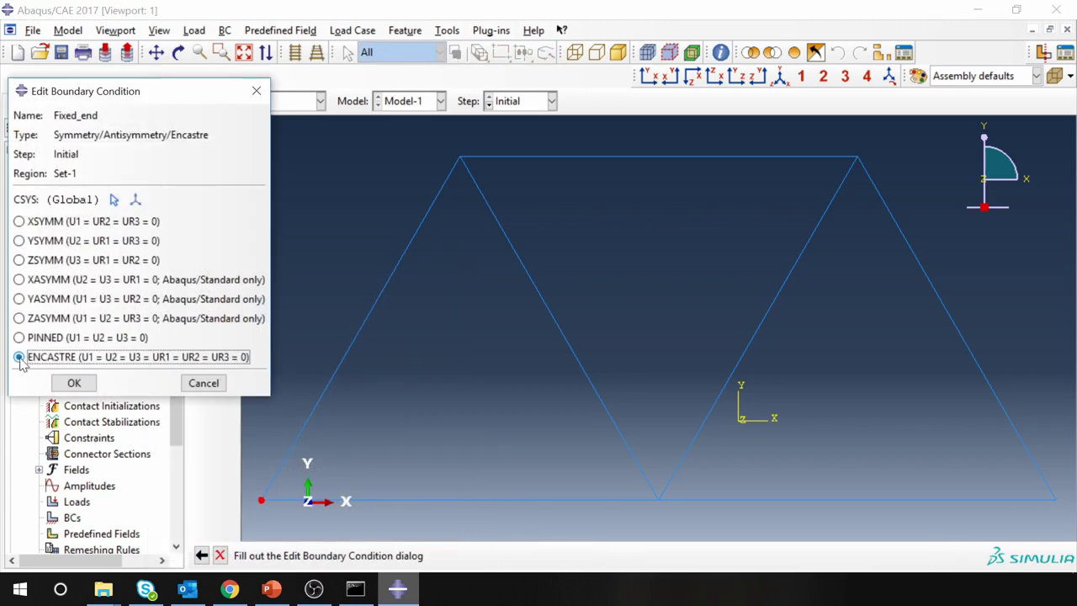
{"action": "left_click", "coordinate": [74, 384]}
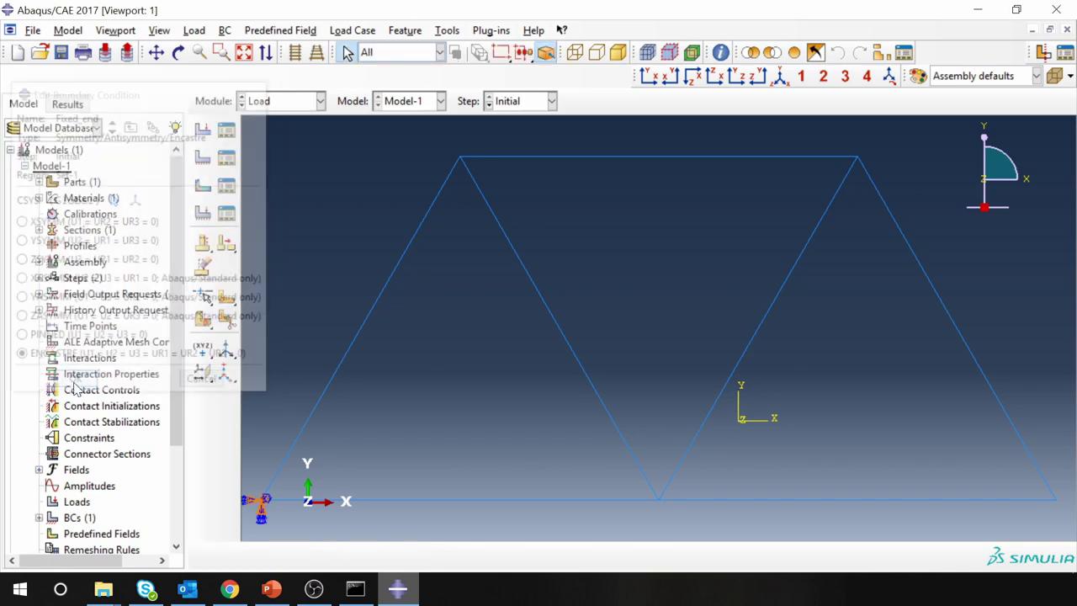
Step: Create a boundary condition named Roller_end in Step-1, type Displacement/Rotation
{"action": "left_click", "coordinate": [203, 159]}
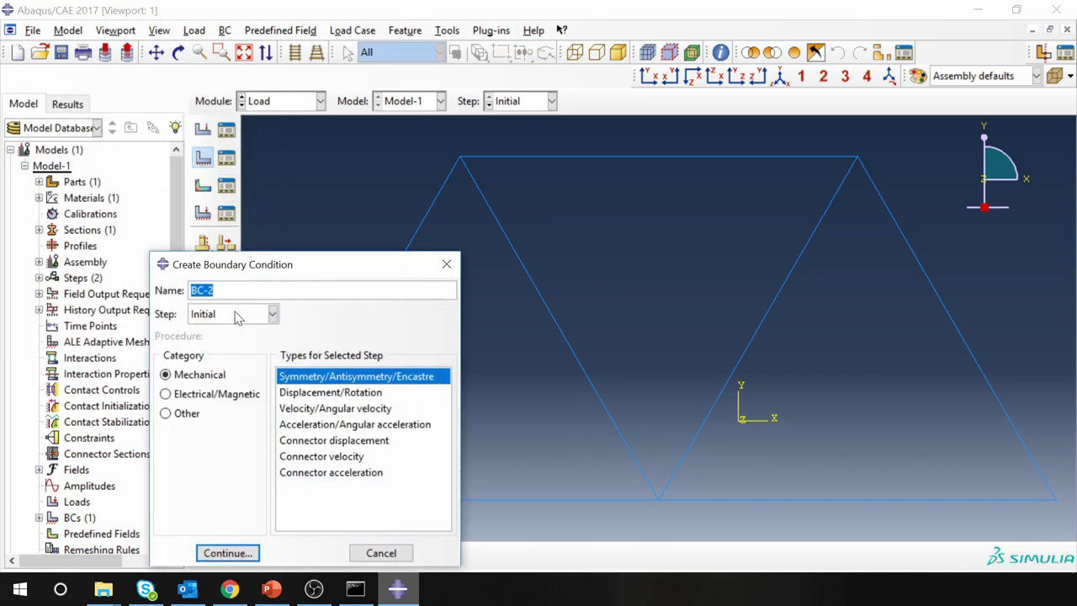
{"action": "left_click", "coordinate": [238, 317]}
{"action": "left_click", "coordinate": [223, 349]}
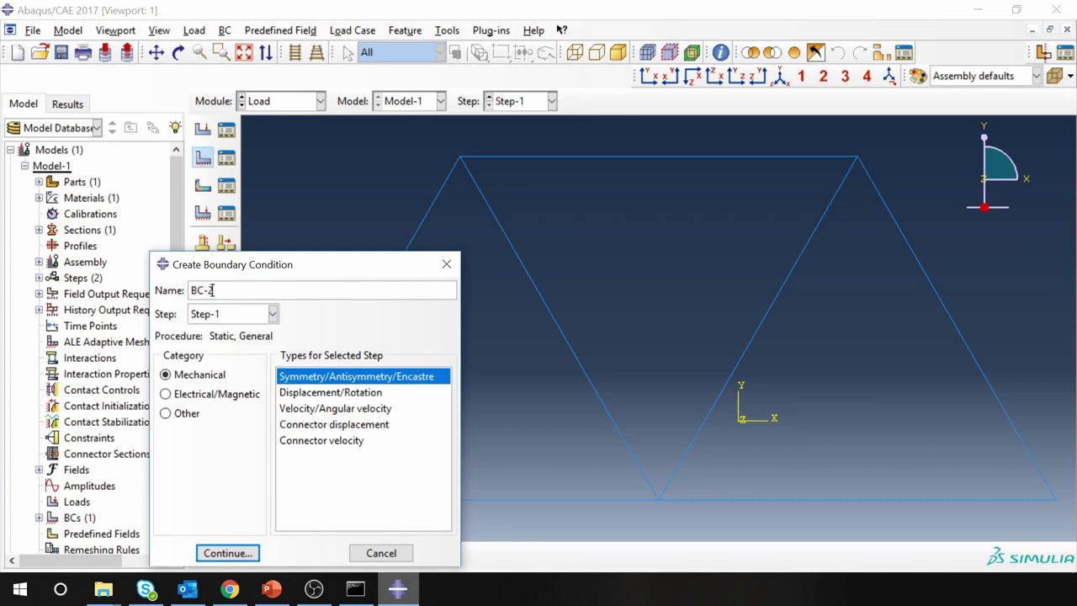
{"action": "left_click_drag", "start_coordinate": [215, 290], "coordinate": [173, 289]}
{"action": "type", "text": "Roller_end"}
{"action": "left_click", "coordinate": [317, 395]}
{"action": "left_click", "coordinate": [225, 552]}
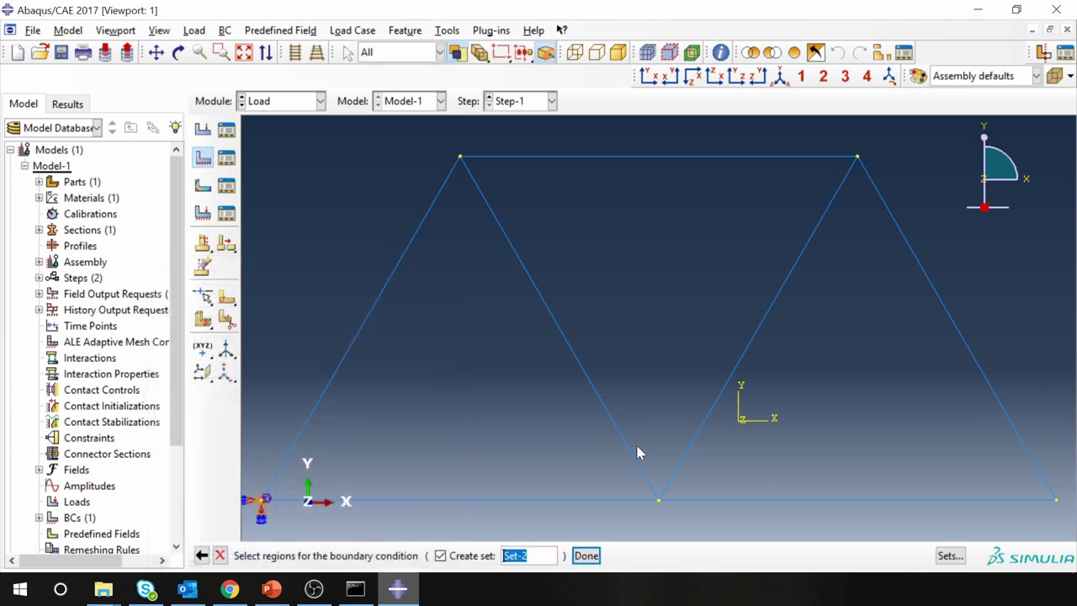
Step: Apply Roller_end to the truss's lower-right joint with U2 constrained to 0
{"action": "left_click", "coordinate": [1057, 503]}
{"action": "middle_click", "coordinate": [939, 422]}
{"action": "left_click", "coordinate": [389, 437]}
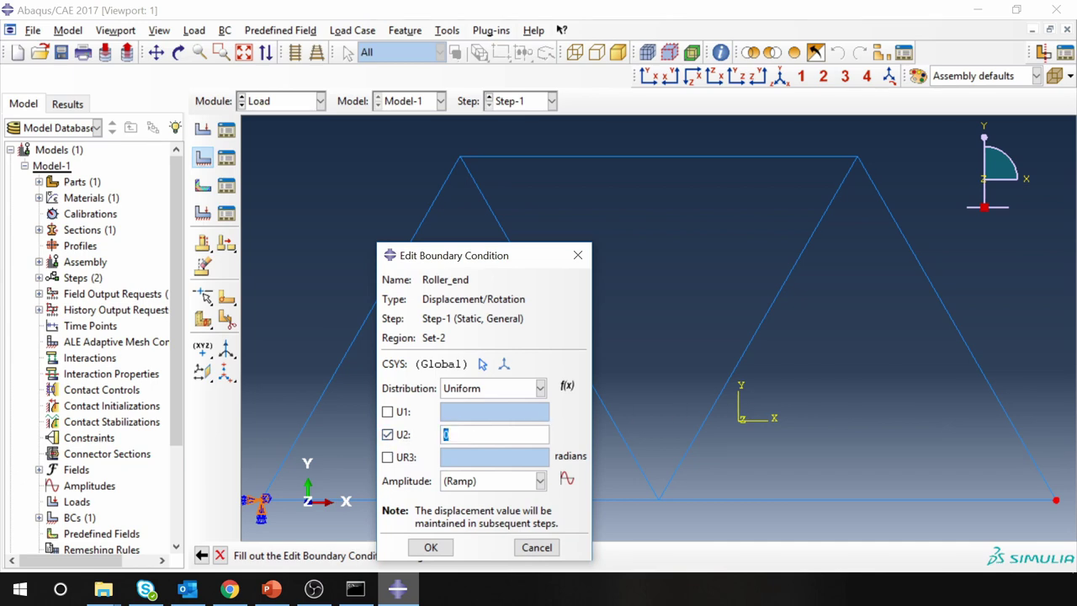
{"action": "left_click", "coordinate": [430, 547]}
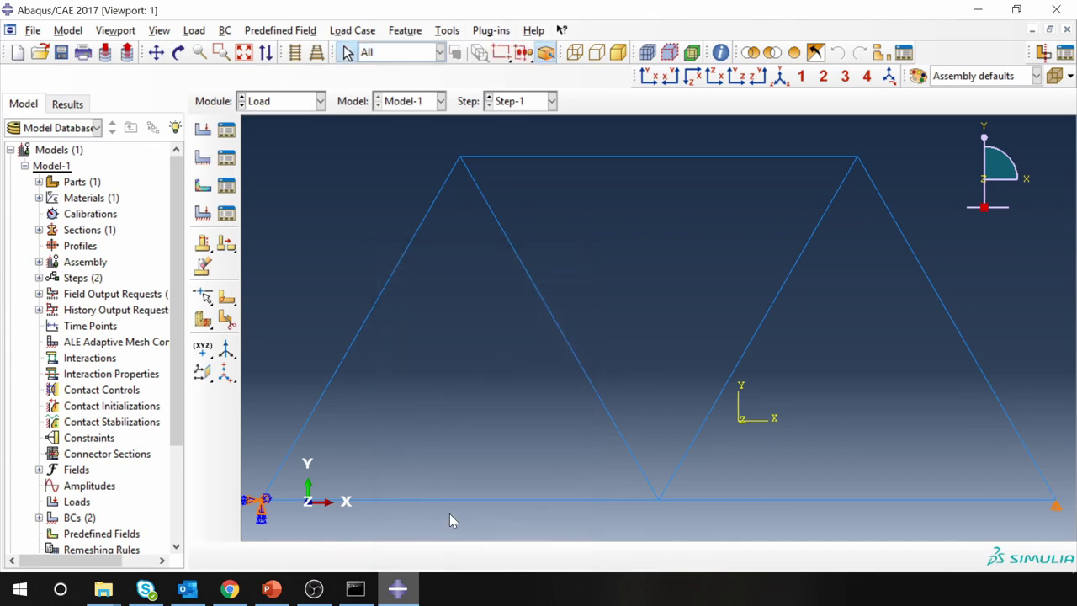
Step: Create a concentrated force in Step-1 at the middle joint of the bottom chord with CF2 set to -1000
{"action": "scroll", "coordinate": [359, 266], "scroll_direction": "up", "scroll_amount": 2}
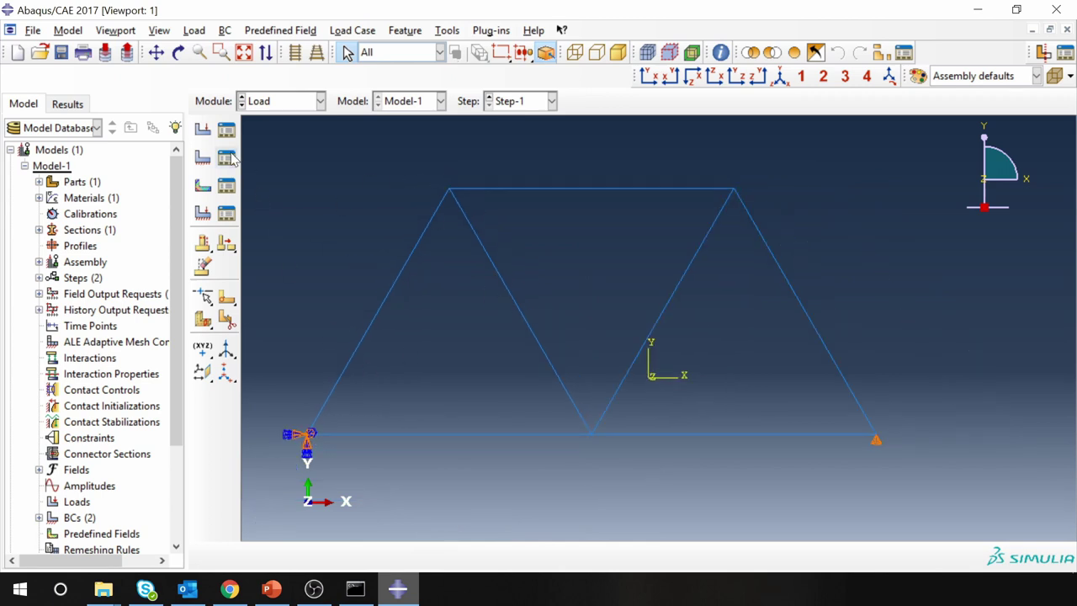
{"action": "left_click", "coordinate": [202, 129]}
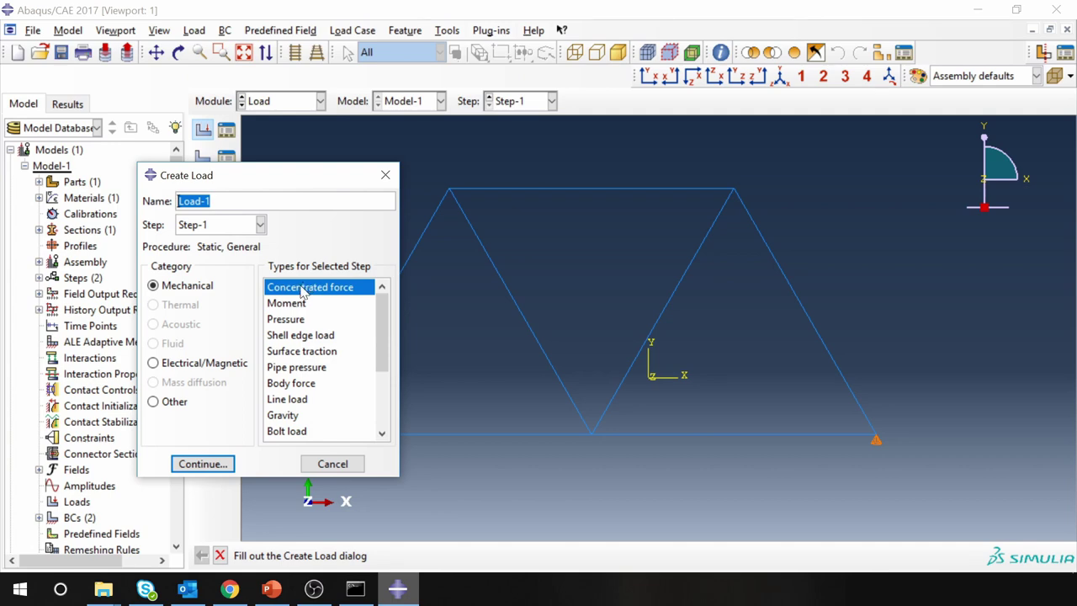
{"action": "left_click", "coordinate": [207, 468]}
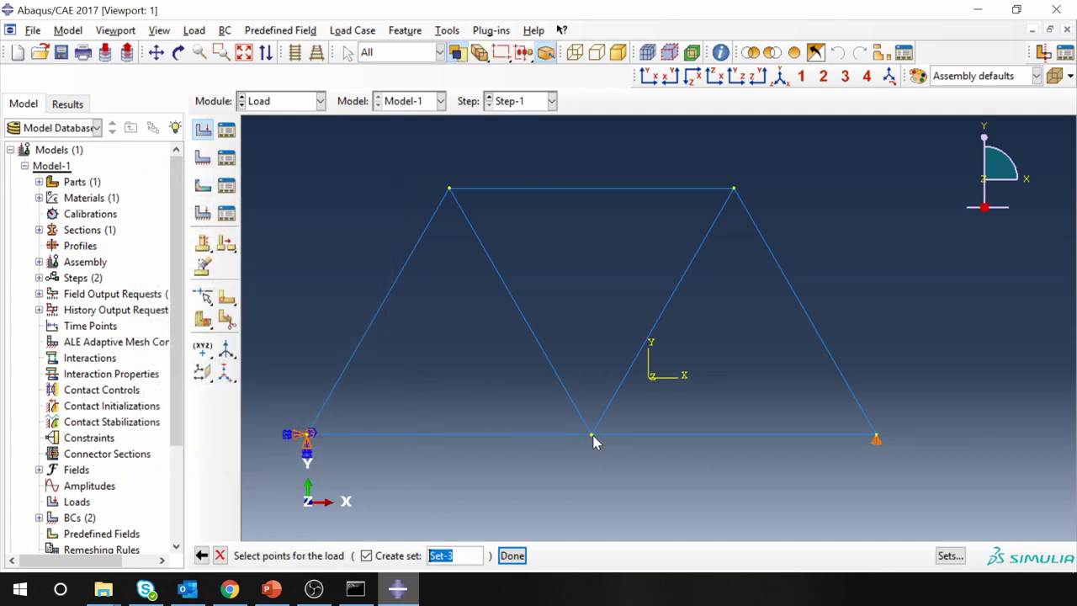
{"action": "middle_click", "coordinate": [578, 469]}
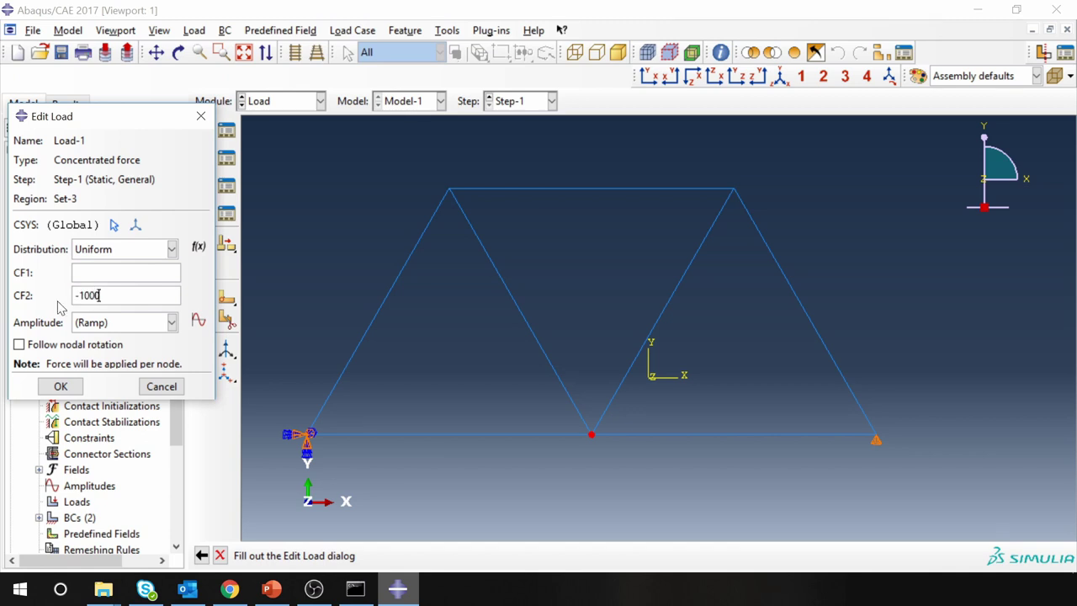
{"action": "left_click", "coordinate": [60, 386]}
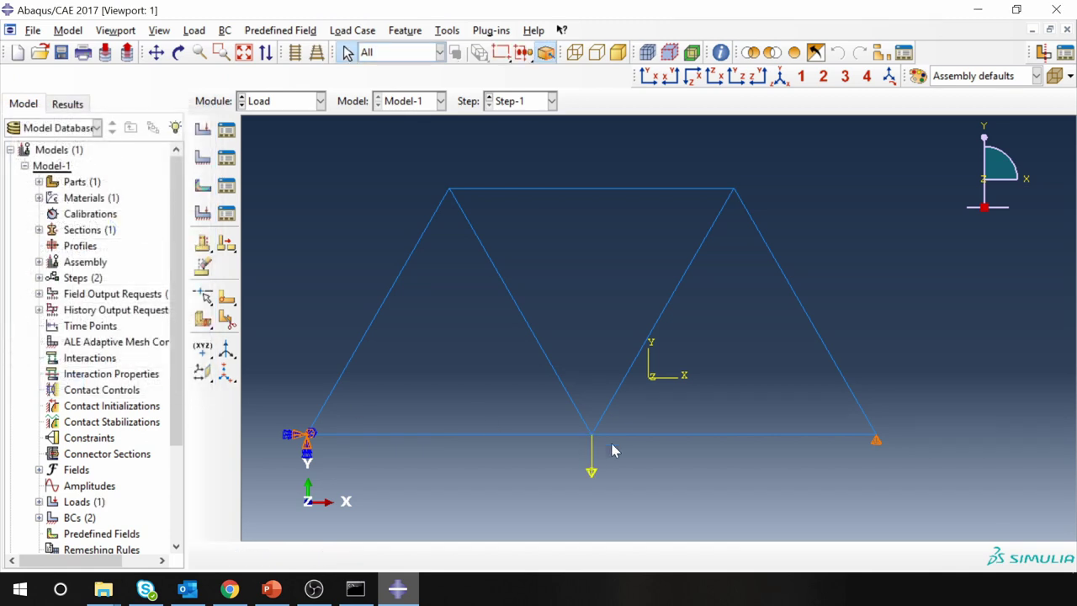
Step: Create a second concentrated force in Step-1 at the truss's upper-left joint with CF2 of -1000
{"action": "left_click", "coordinate": [202, 129]}
{"action": "left_click", "coordinate": [215, 465]}
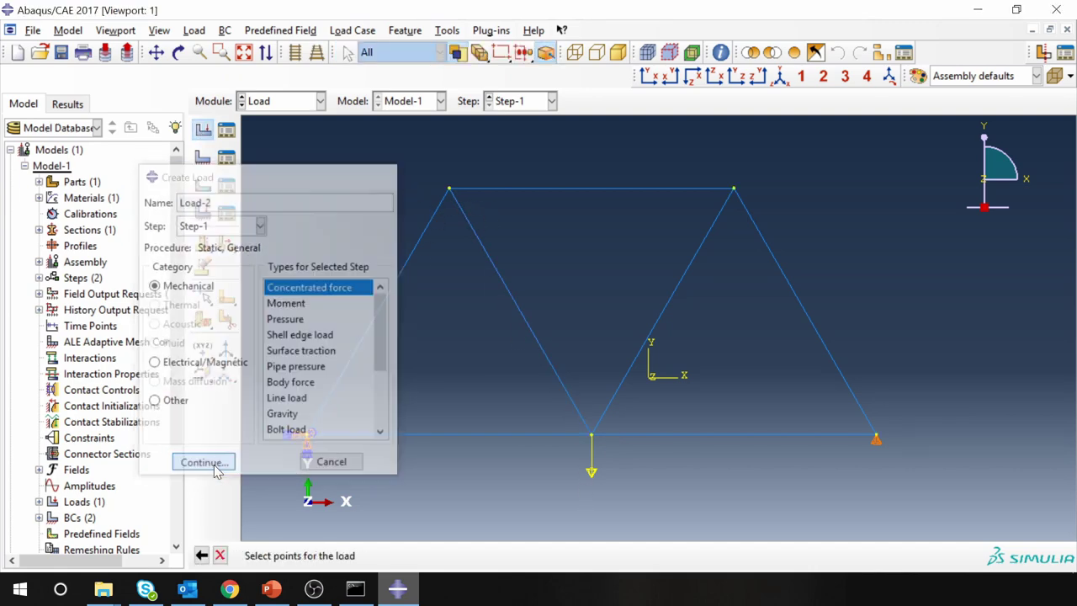
{"action": "middle_click", "coordinate": [452, 300]}
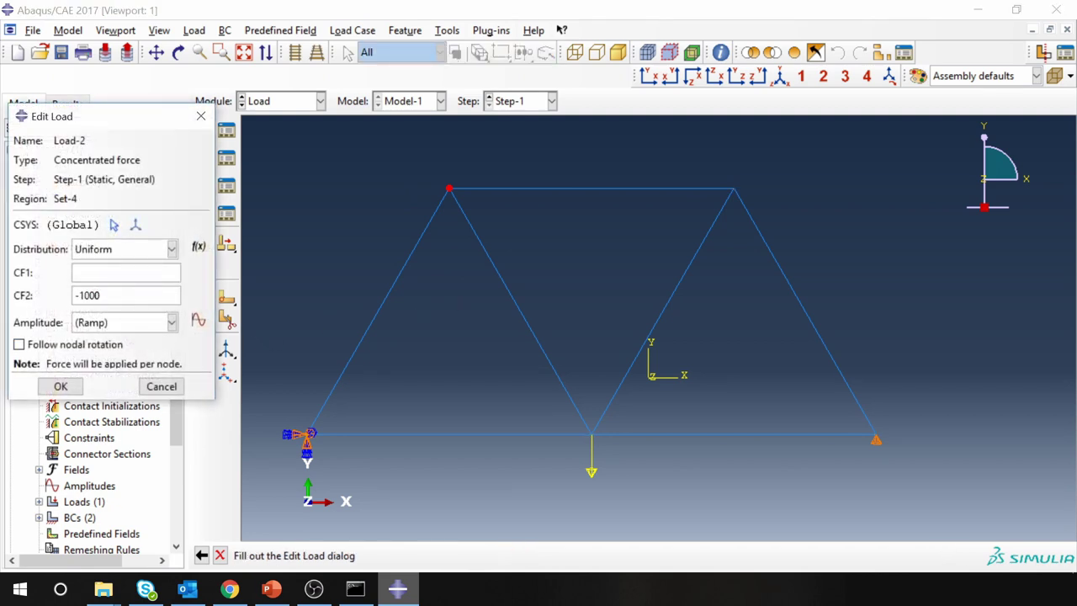
{"action": "left_click", "coordinate": [60, 386]}
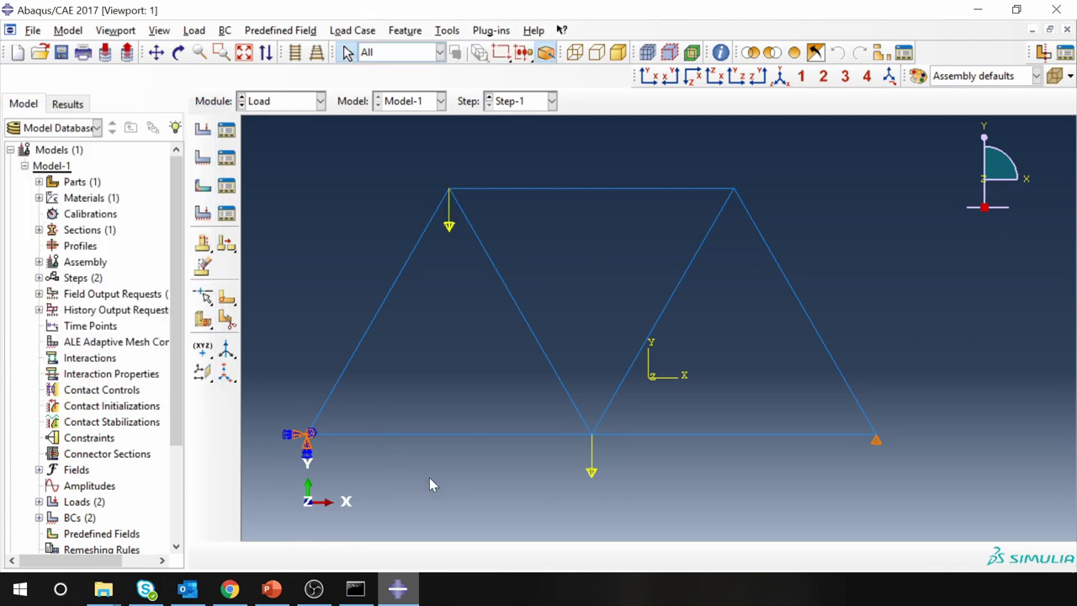
Step: In the Mesh module, switch to the Truss part and seed it with an approximate global size of 50
{"action": "left_click", "coordinate": [287, 102]}
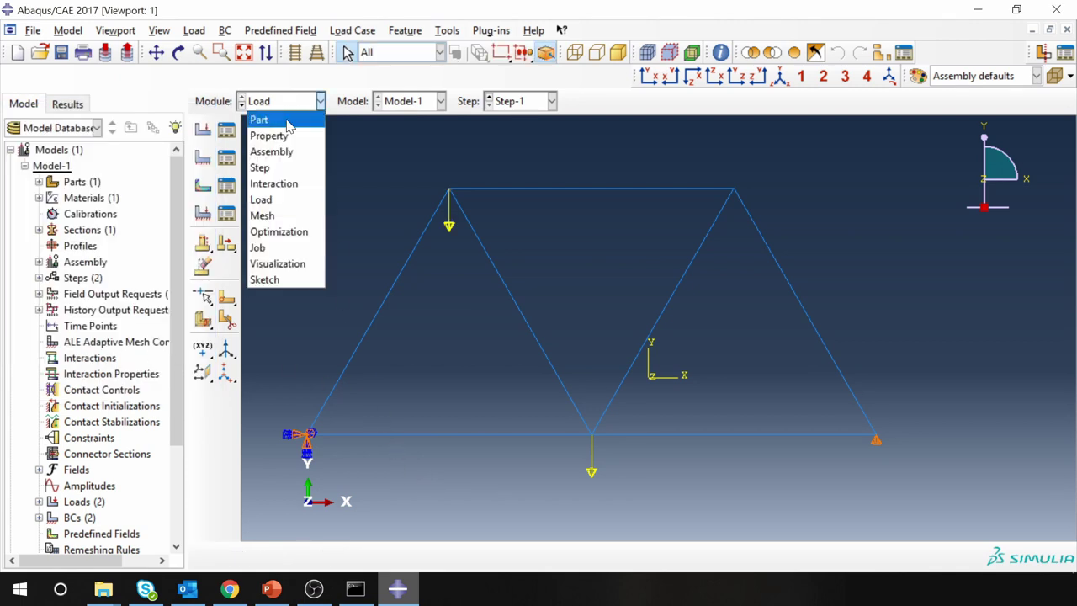
{"action": "left_click", "coordinate": [286, 217]}
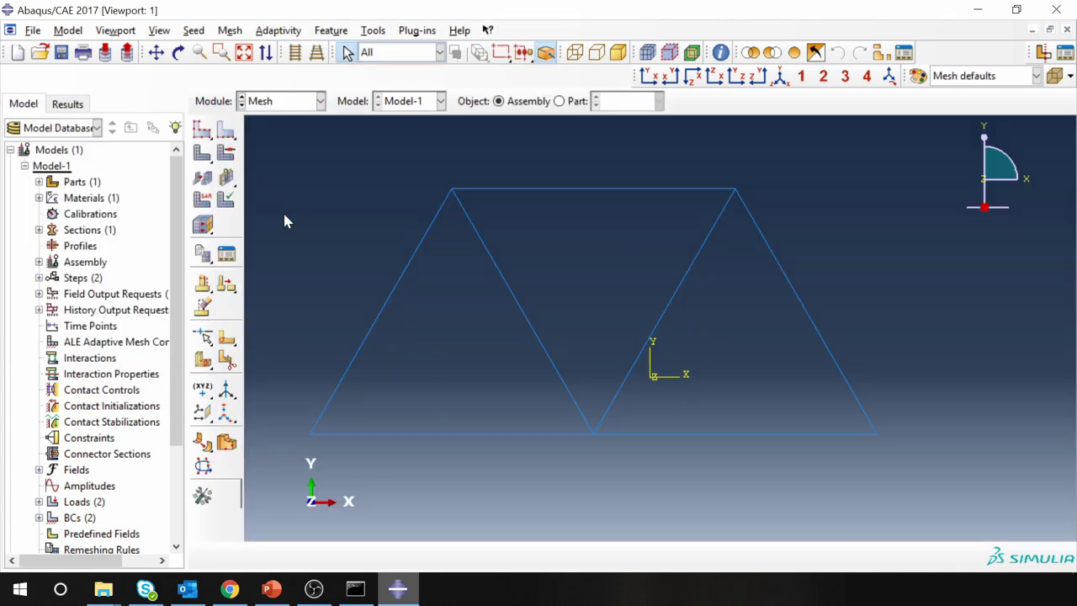
{"action": "left_click", "coordinate": [559, 101]}
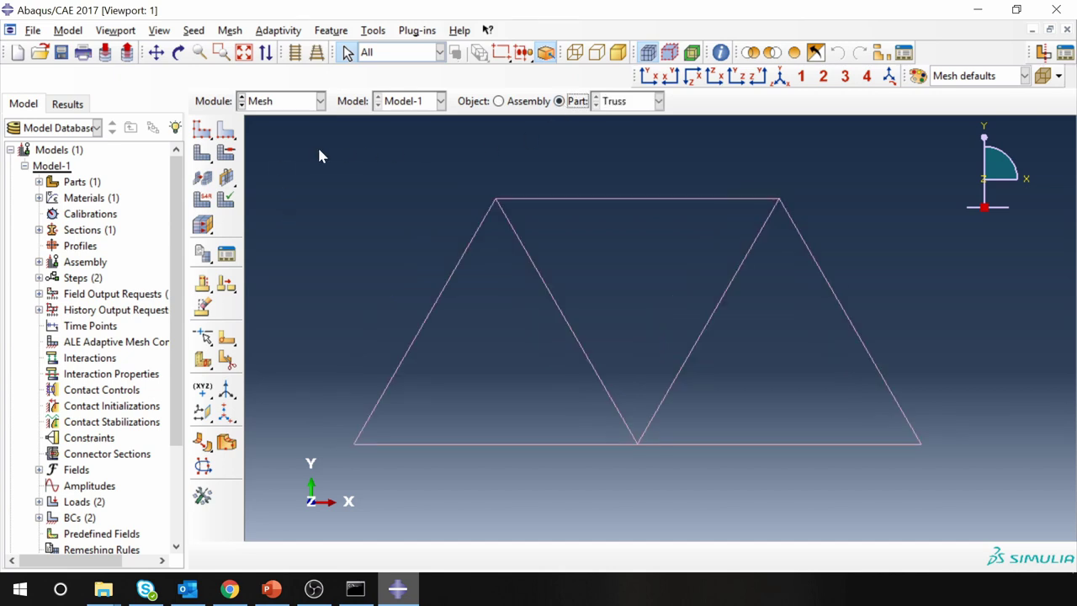
{"action": "left_click", "coordinate": [203, 133]}
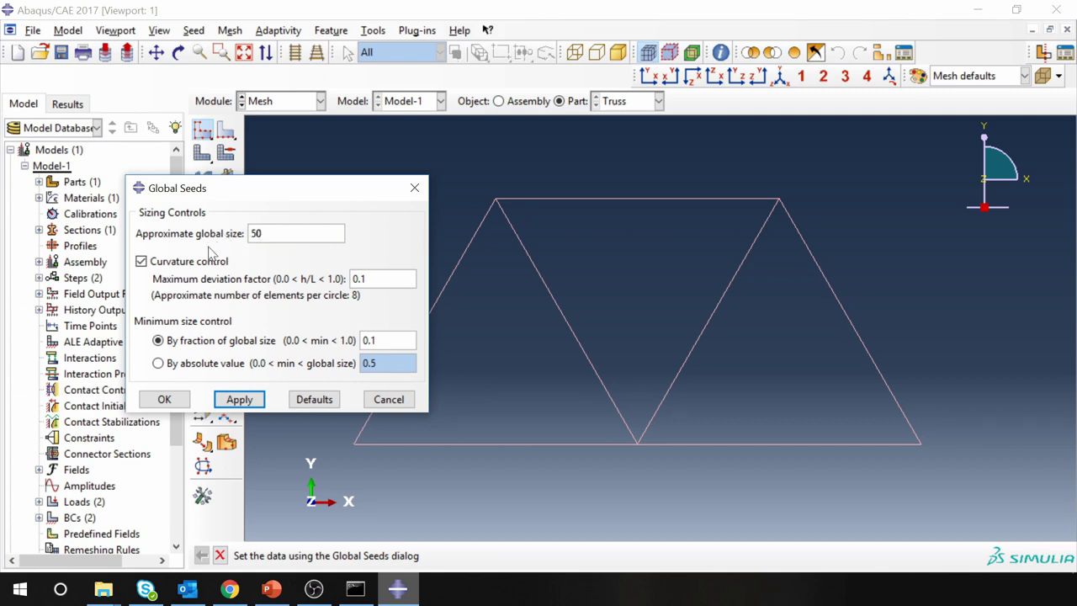
{"action": "left_click", "coordinate": [244, 400]}
{"action": "left_click", "coordinate": [162, 400]}
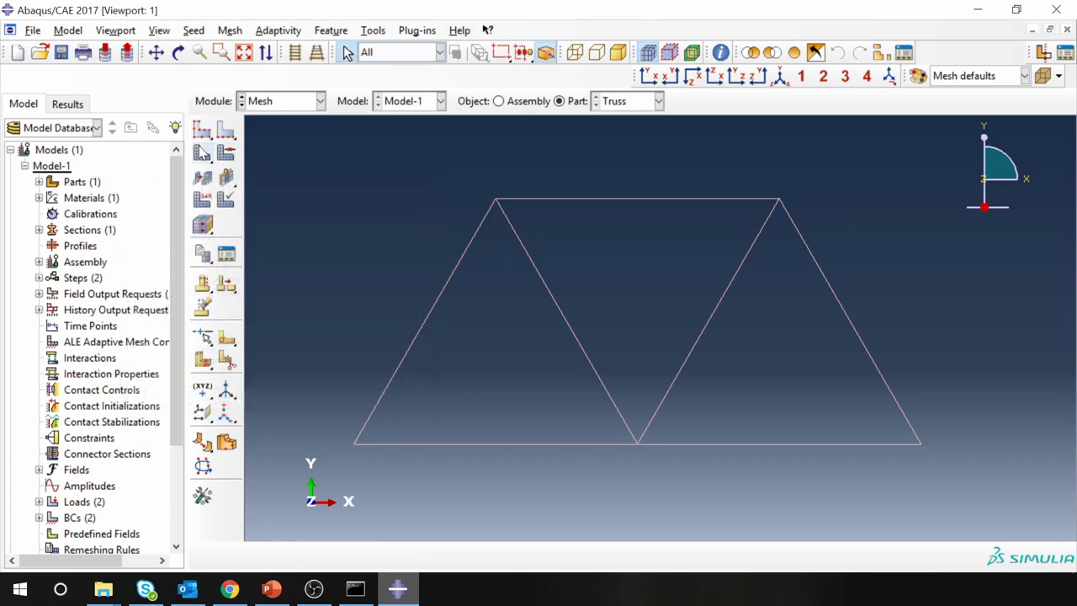
Step: Assign the standard linear Truss element type to all members of the part and mesh the part
{"action": "left_click", "coordinate": [225, 31]}
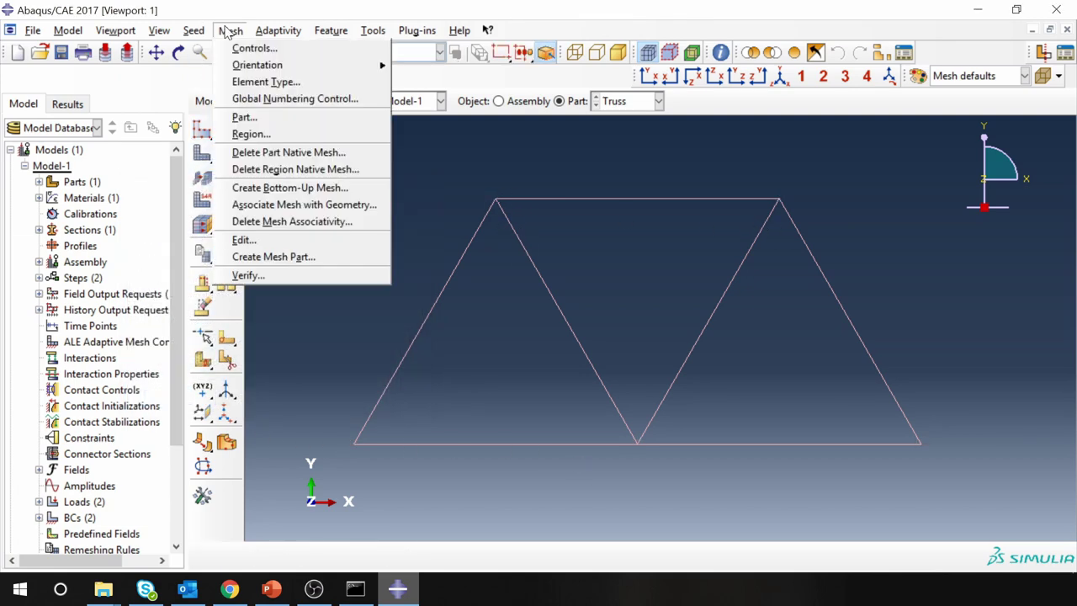
{"action": "left_click", "coordinate": [256, 81]}
{"action": "left_click_drag", "start_coordinate": [342, 149], "coordinate": [940, 490]}
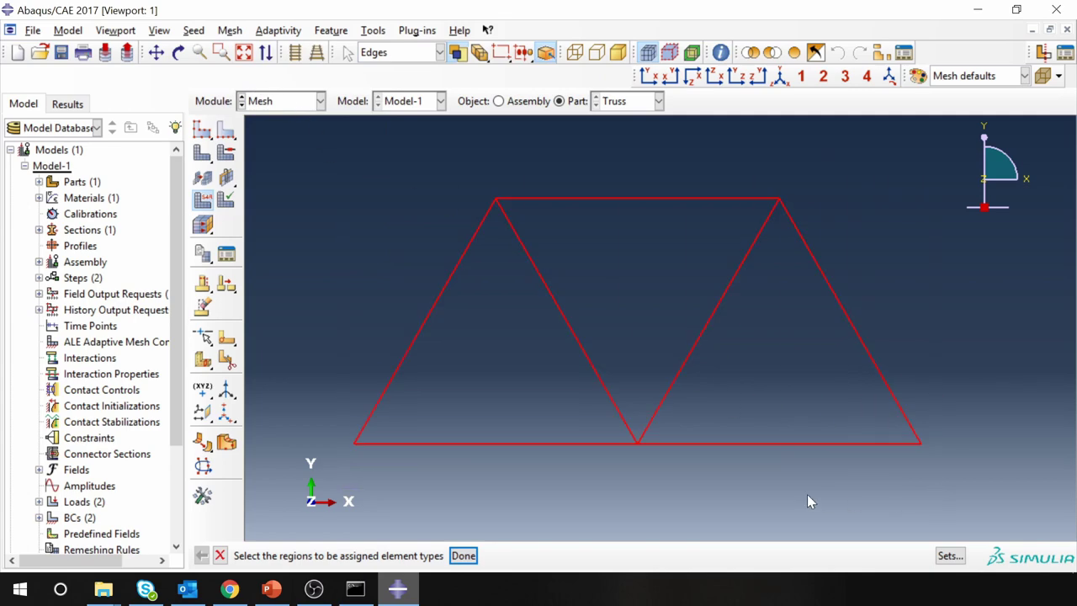
{"action": "middle_click", "coordinate": [807, 494]}
{"action": "scroll", "coordinate": [389, 149], "scroll_direction": "up", "scroll_amount": 5}
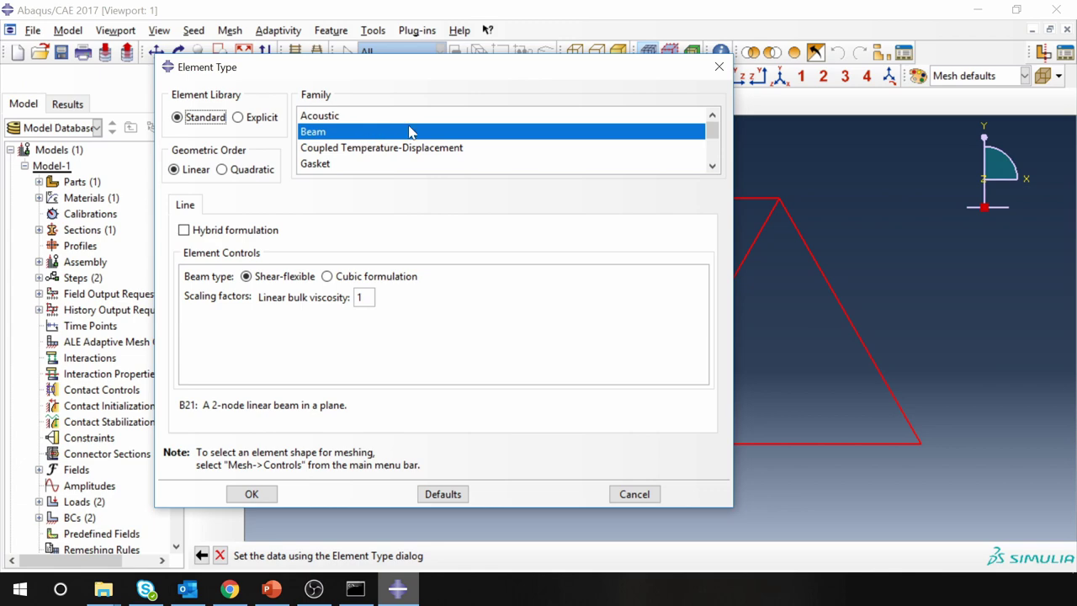
{"action": "scroll", "coordinate": [409, 135], "scroll_direction": "down", "scroll_amount": 2}
{"action": "left_click", "coordinate": [309, 166]}
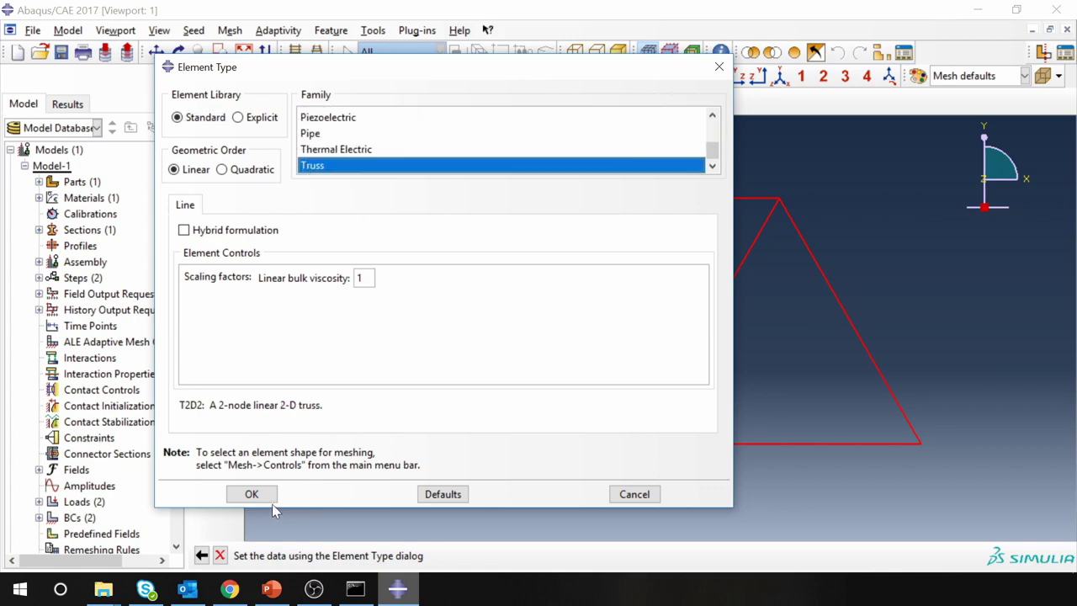
{"action": "left_click", "coordinate": [253, 494]}
{"action": "left_click", "coordinate": [202, 152]}
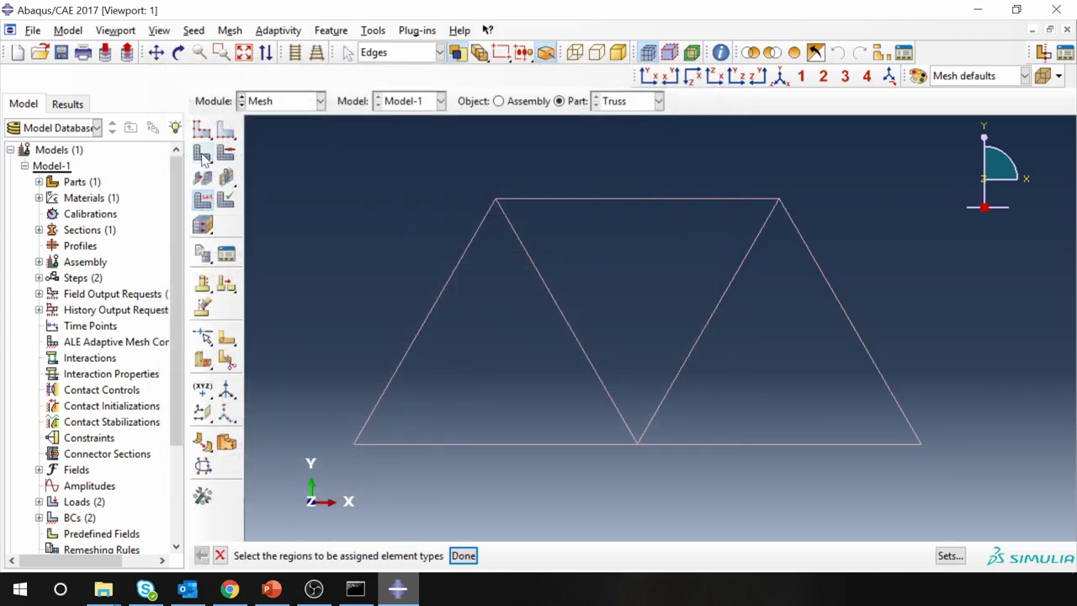
{"action": "middle_click", "coordinate": [333, 283]}
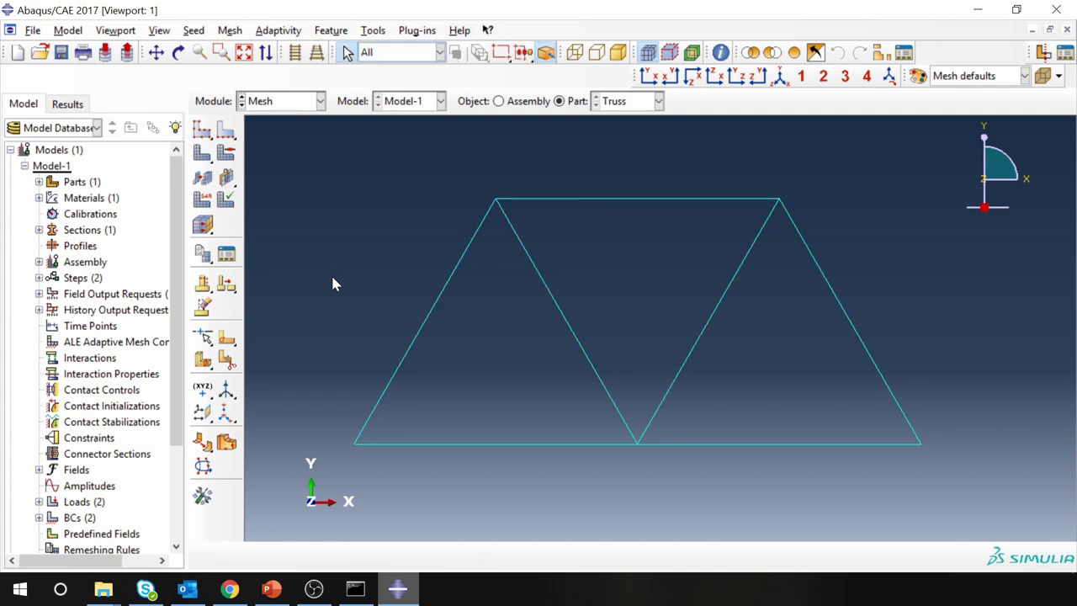
Step: In the Job module, create a full-analysis job named Truss_job for Model-1 with the default settings
{"action": "left_click", "coordinate": [283, 103]}
{"action": "left_click", "coordinate": [280, 250]}
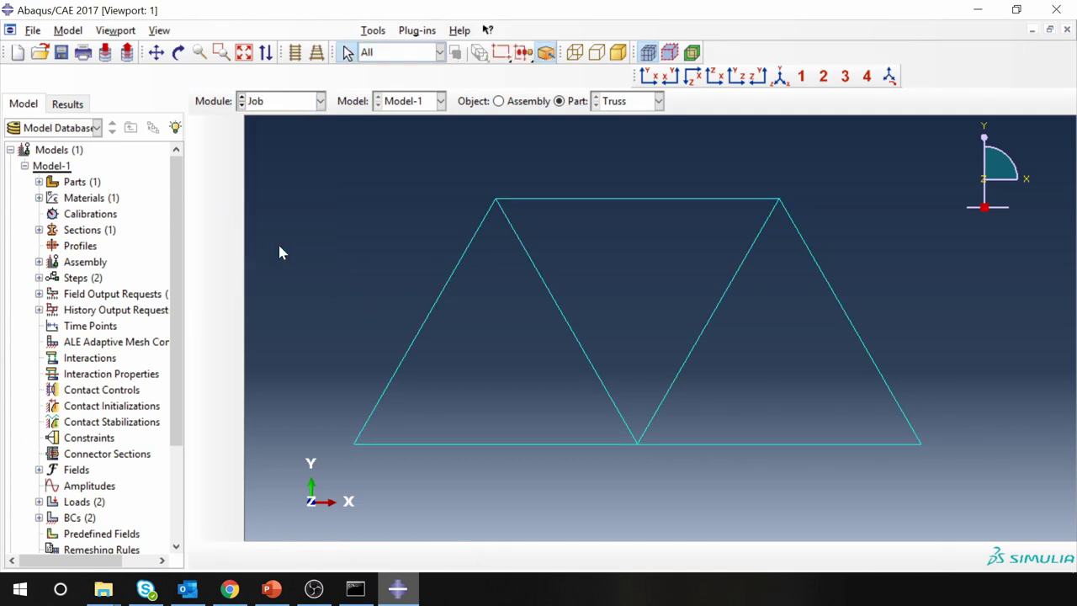
{"action": "left_click", "coordinate": [204, 106]}
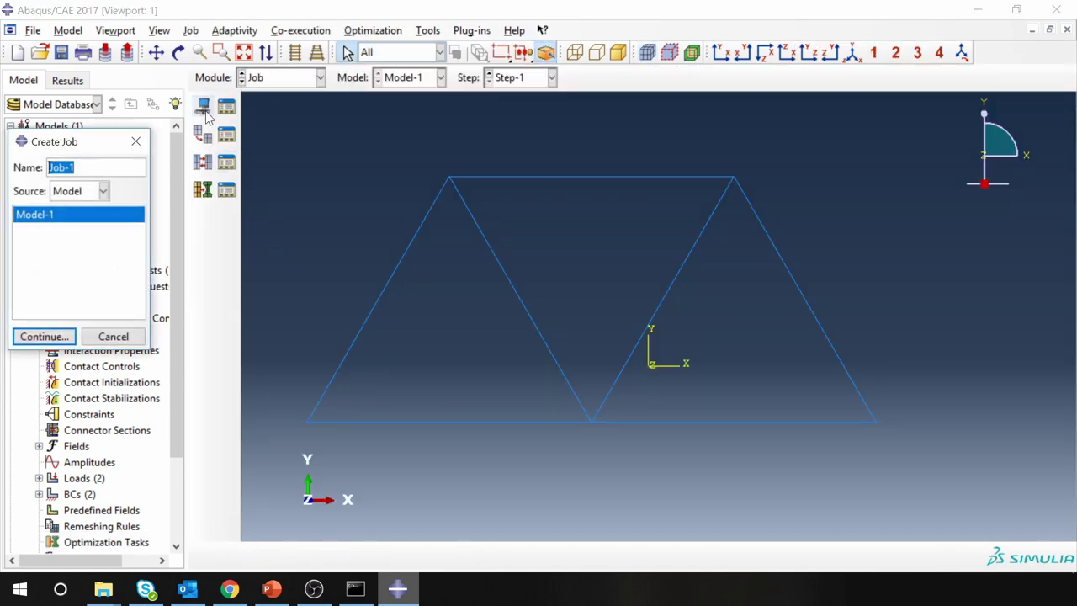
{"action": "type", "text": "Truss_job"}
{"action": "left_click", "coordinate": [46, 336]}
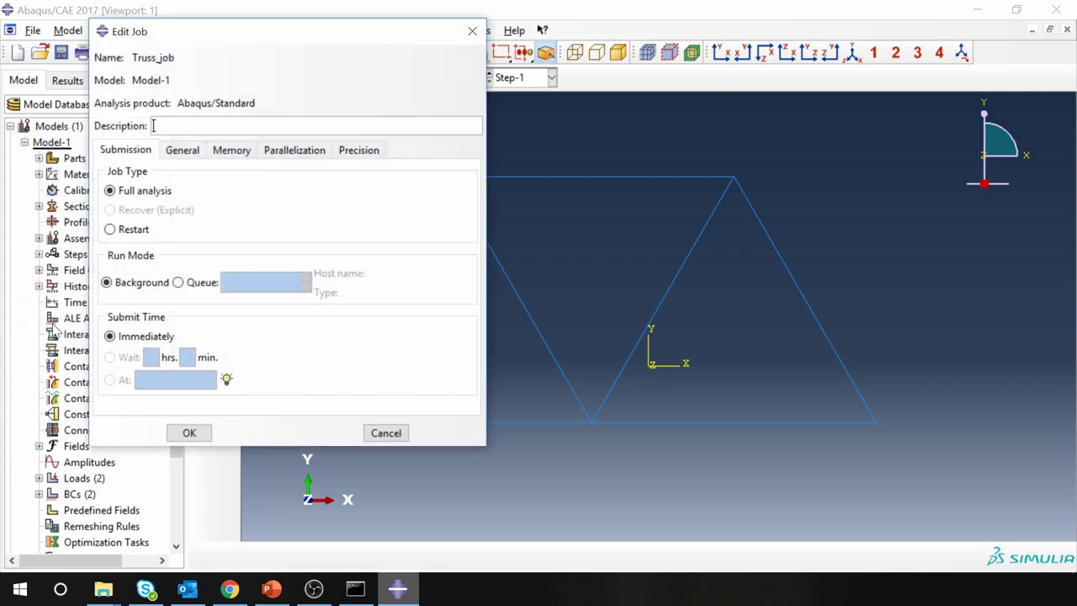
{"action": "left_click", "coordinate": [201, 430]}
Step: Submit Truss_job for analysis and check its progress in the job monitor
{"action": "scroll", "coordinate": [103, 429], "scroll_direction": "down", "scroll_amount": 3}
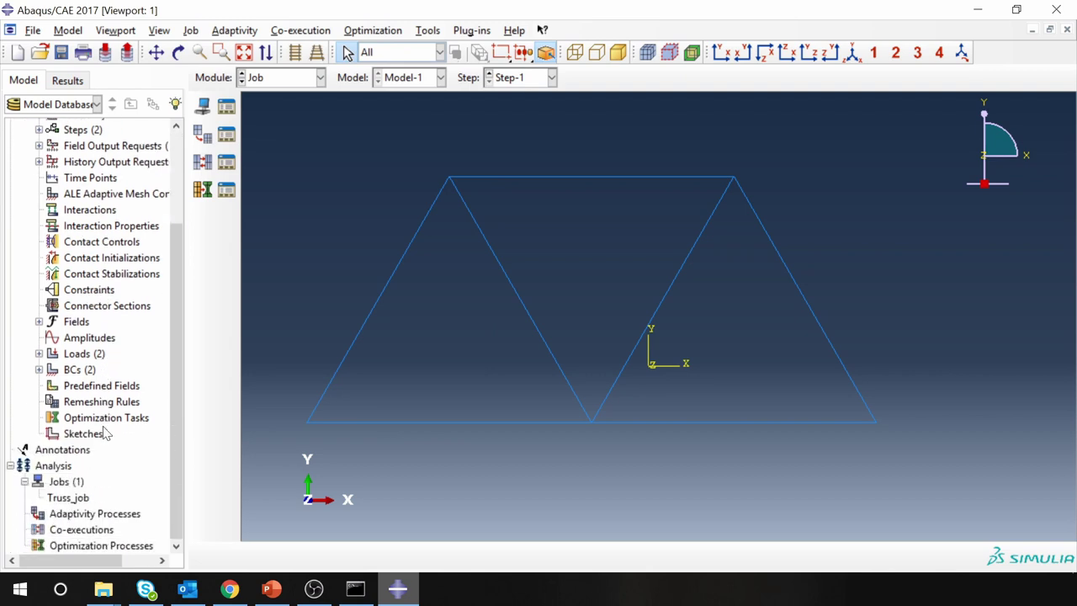
{"action": "left_click", "coordinate": [77, 497]}
{"action": "right_click", "coordinate": [78, 497]}
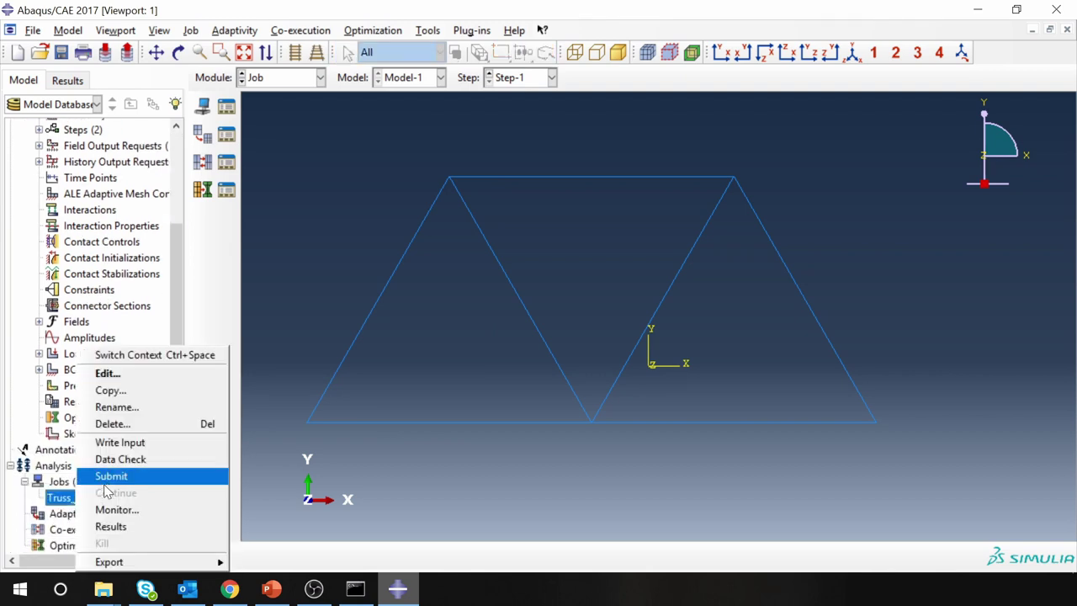
{"action": "left_click", "coordinate": [105, 484]}
{"action": "left_click", "coordinate": [53, 325]}
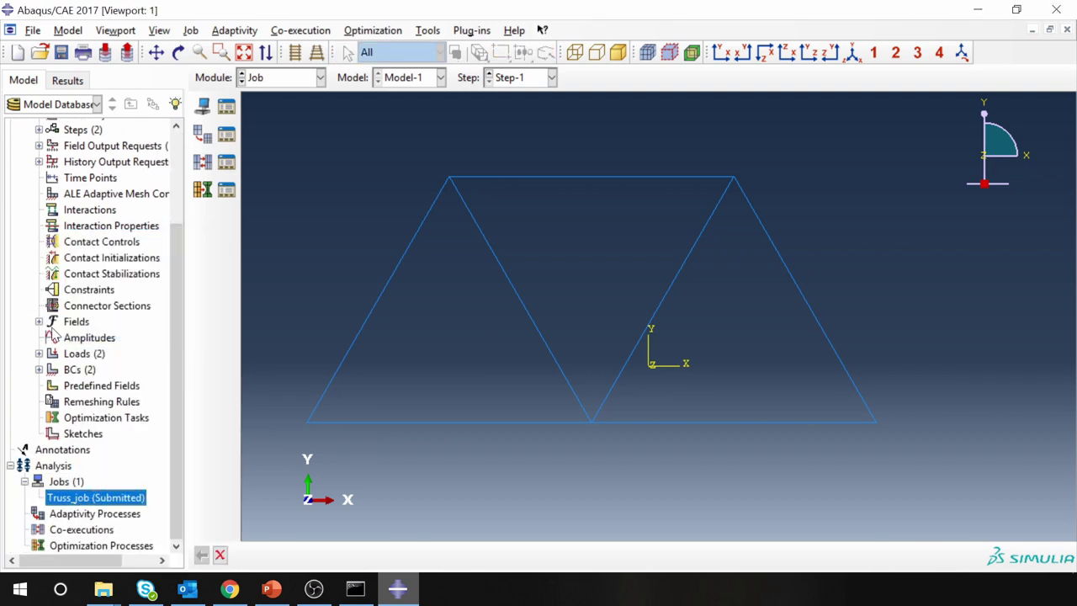
{"action": "right_click", "coordinate": [132, 497]}
{"action": "left_click", "coordinate": [149, 510]}
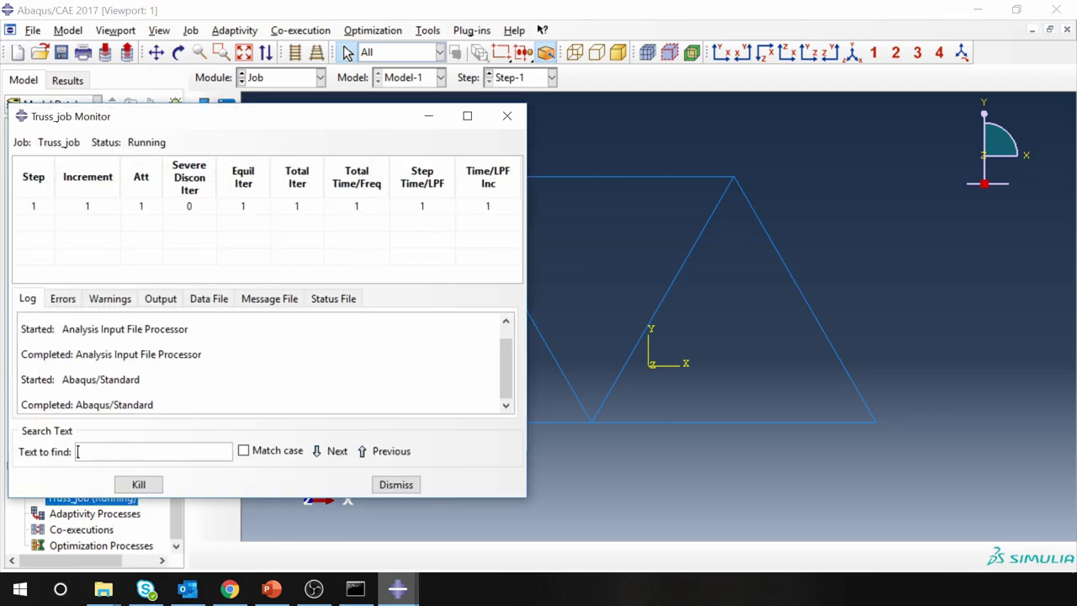
{"action": "left_click", "coordinate": [393, 483]}
Step: Open the results of Truss_job and plot the Mises stress contours on the deformed shape
{"action": "right_click", "coordinate": [135, 502]}
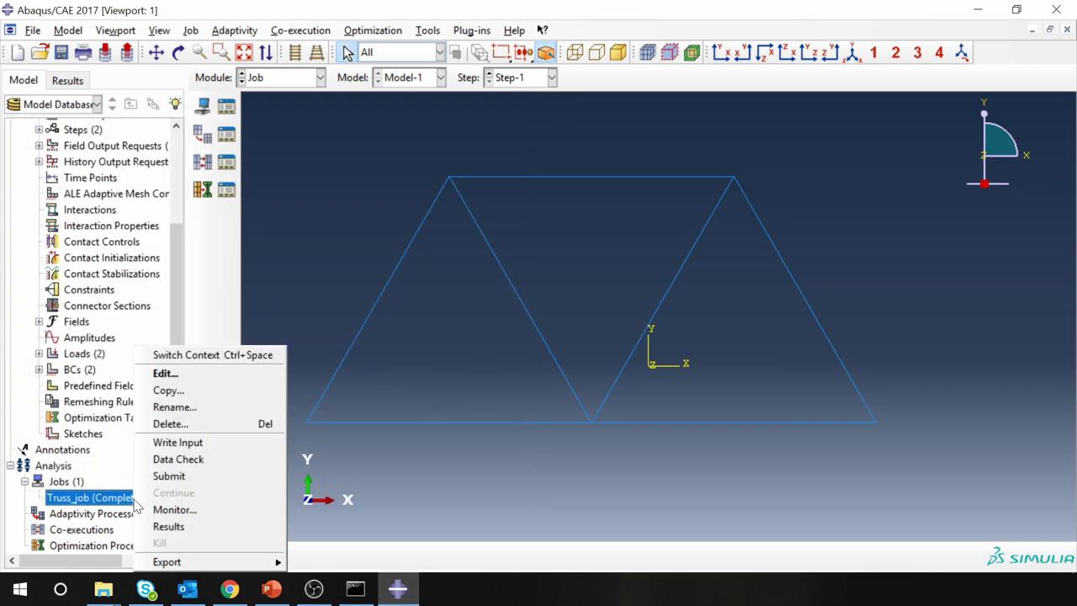
{"action": "left_click", "coordinate": [179, 523]}
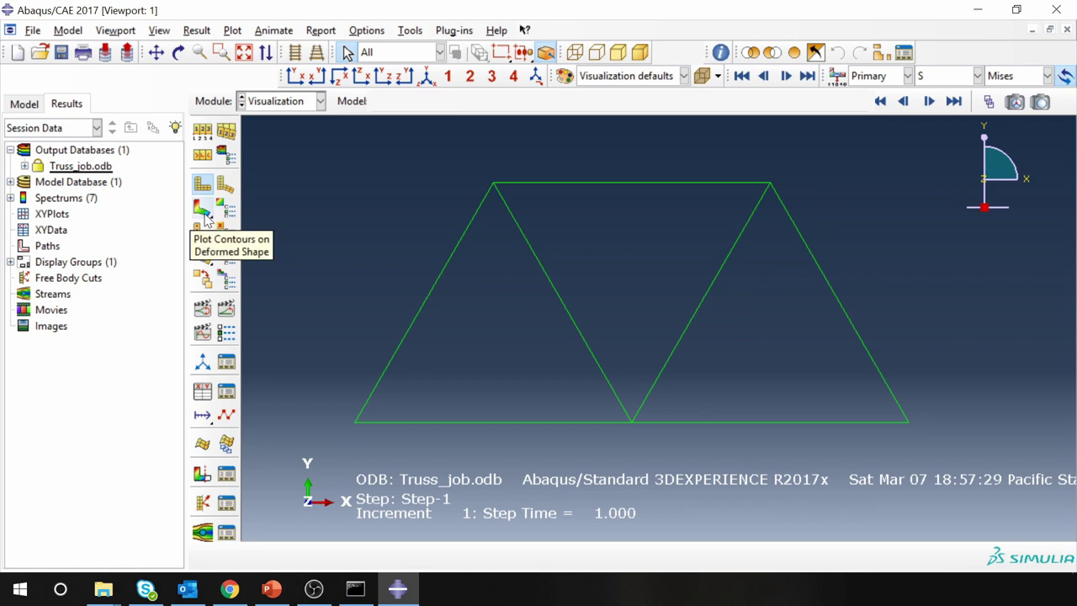
{"action": "left_click", "coordinate": [202, 210]}
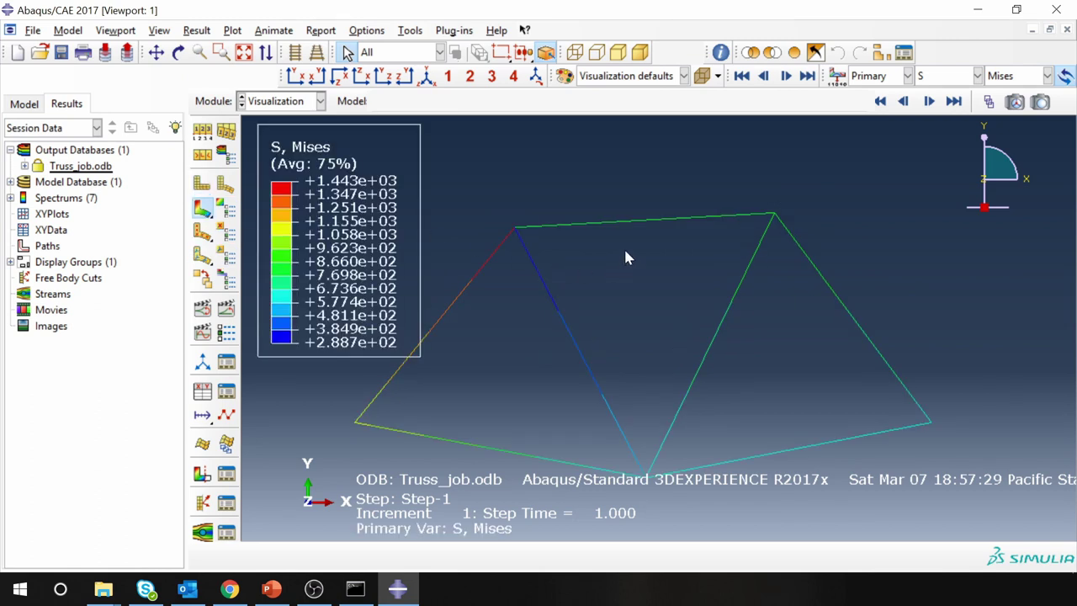
{"action": "scroll", "coordinate": [643, 428], "scroll_direction": "up", "scroll_amount": 1}
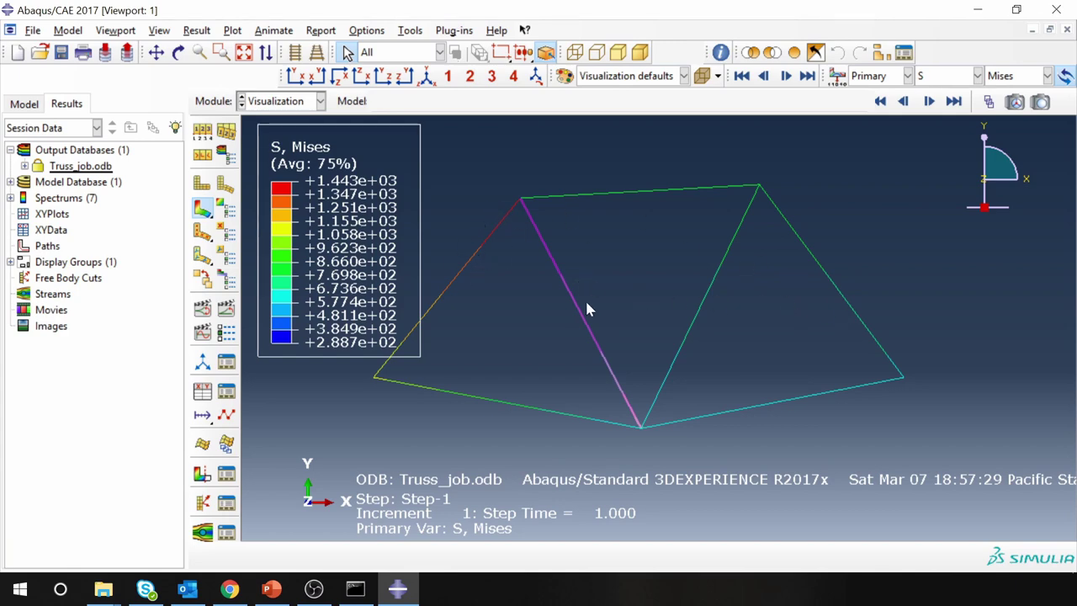
Step: Change the contour plot's primary variable to displacement U with component U2
{"action": "left_click", "coordinate": [934, 78]}
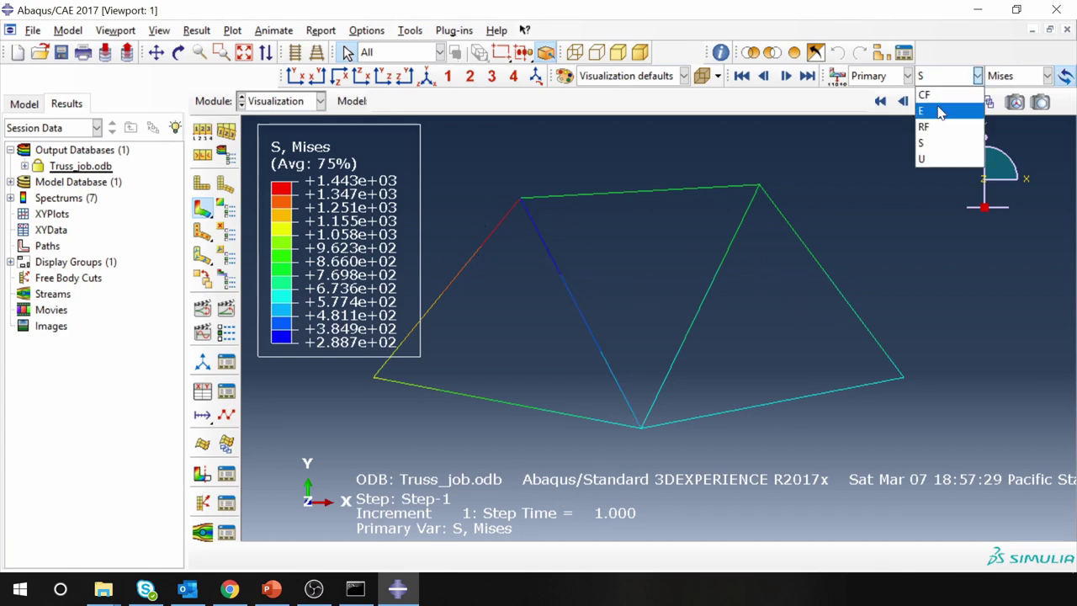
{"action": "left_click", "coordinate": [925, 159]}
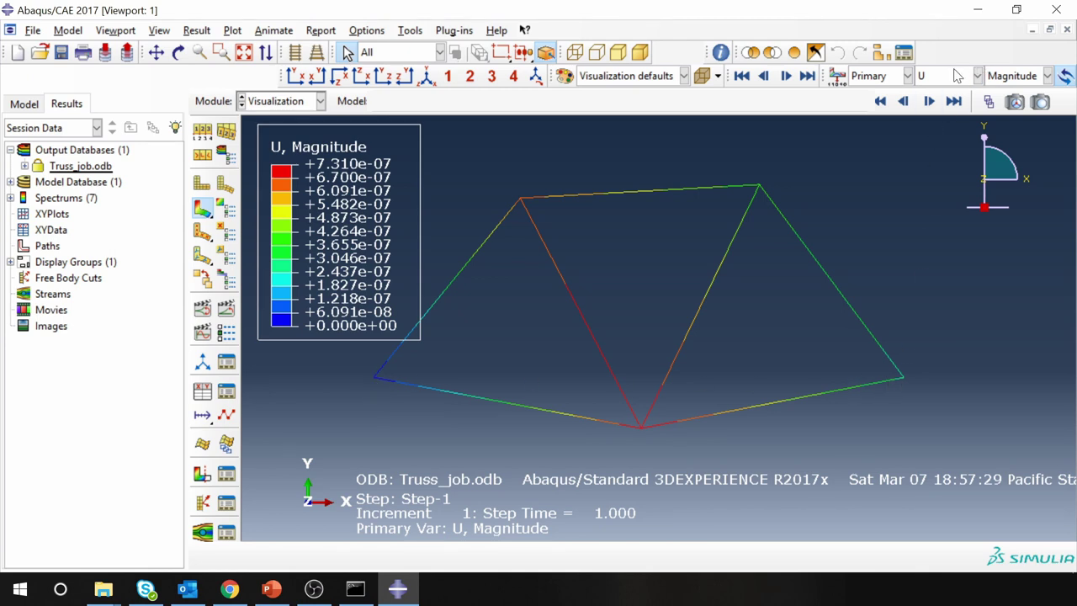
{"action": "left_click", "coordinate": [1002, 77]}
{"action": "left_click", "coordinate": [1007, 126]}
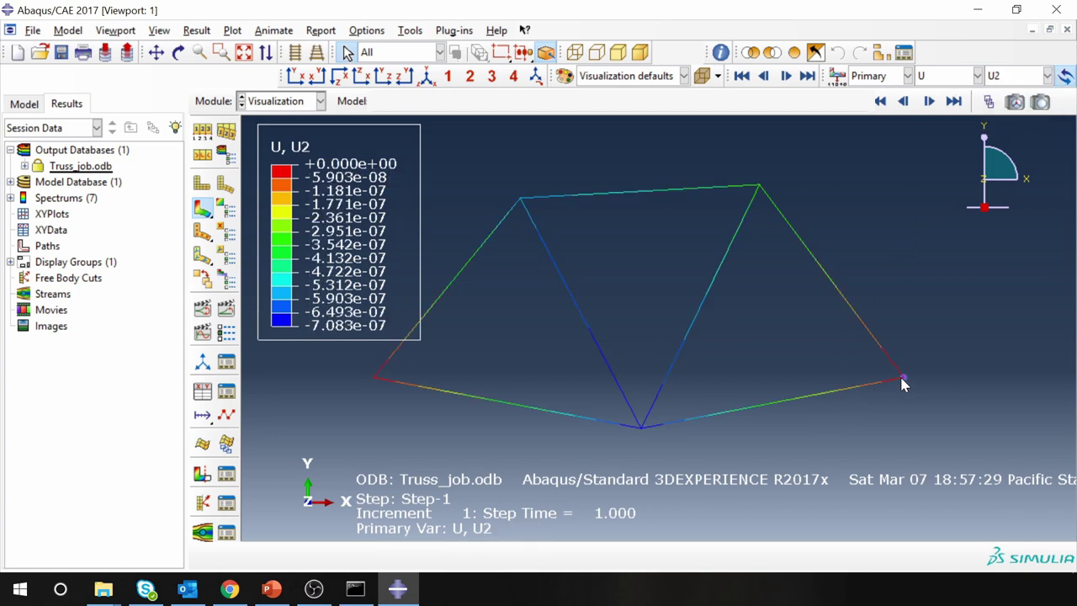
{"action": "middle_click_drag", "start_coordinate": [387, 373], "coordinate": [421, 378], "text": "ctrl+alt"}
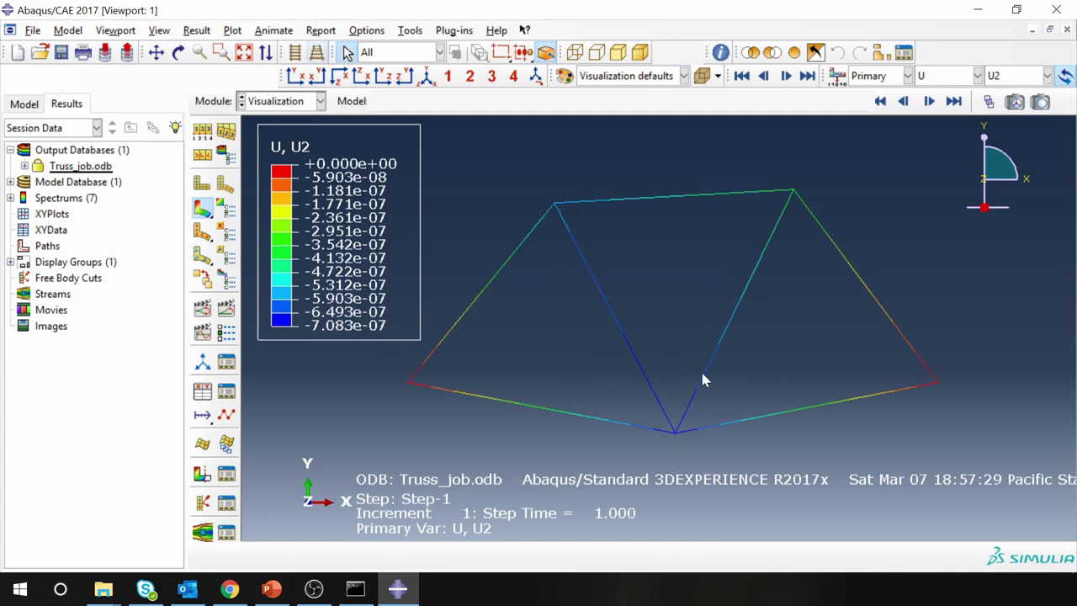
Step: Set the plot's deformation scale factor to Uniform with a value of 1
{"action": "left_click", "coordinate": [202, 132]}
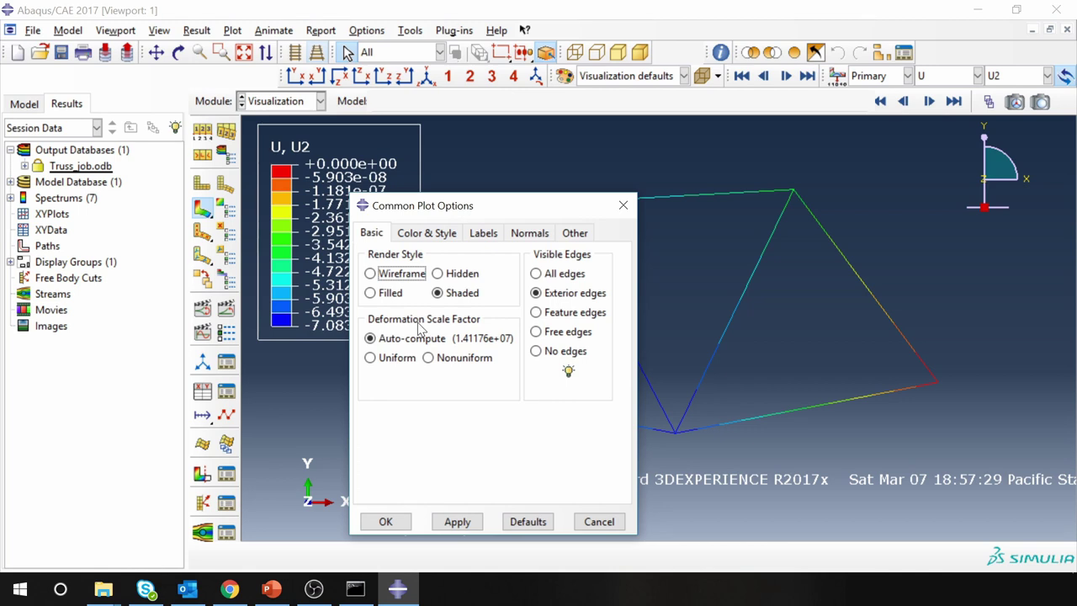
{"action": "left_click", "coordinate": [383, 361]}
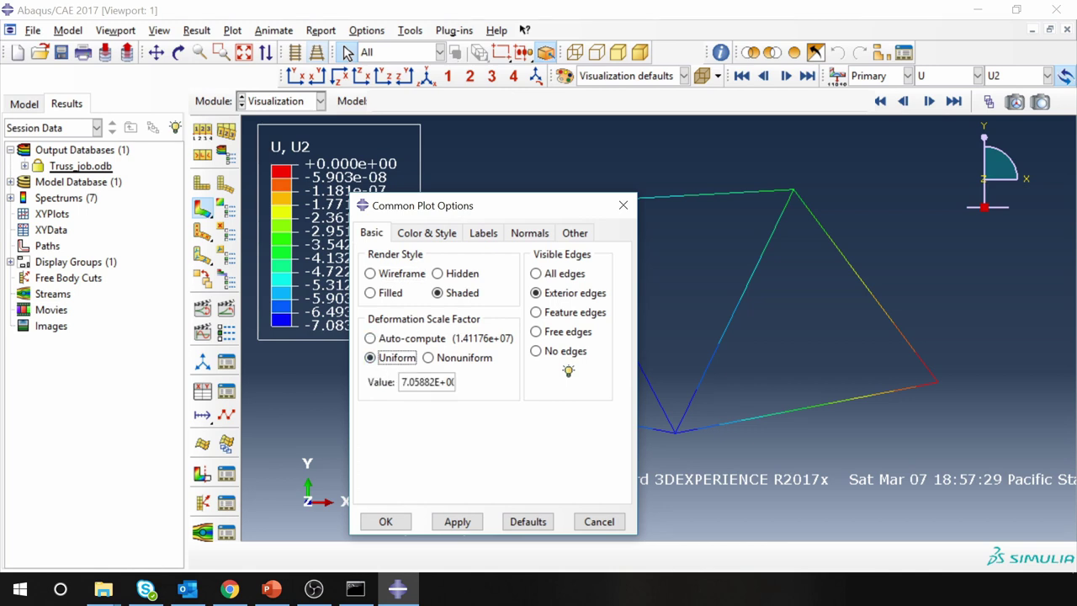
{"action": "left_click_drag", "start_coordinate": [405, 382], "coordinate": [481, 389]}
{"action": "type", "text": "1"}
{"action": "left_click", "coordinate": [457, 521]}
{"action": "left_click", "coordinate": [622, 205]}
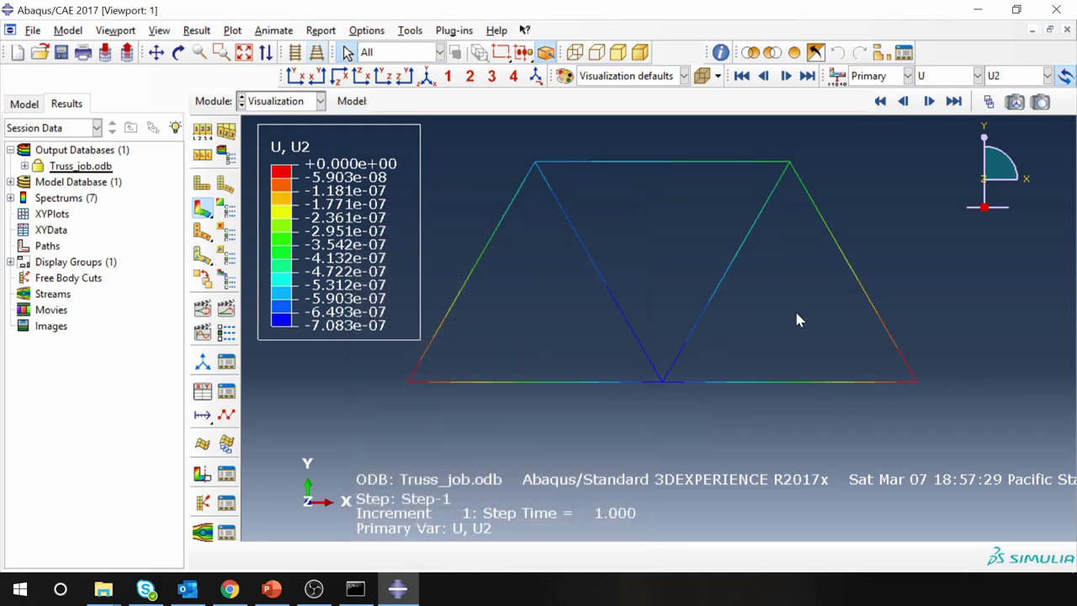
{"action": "left_click", "coordinate": [703, 382]}
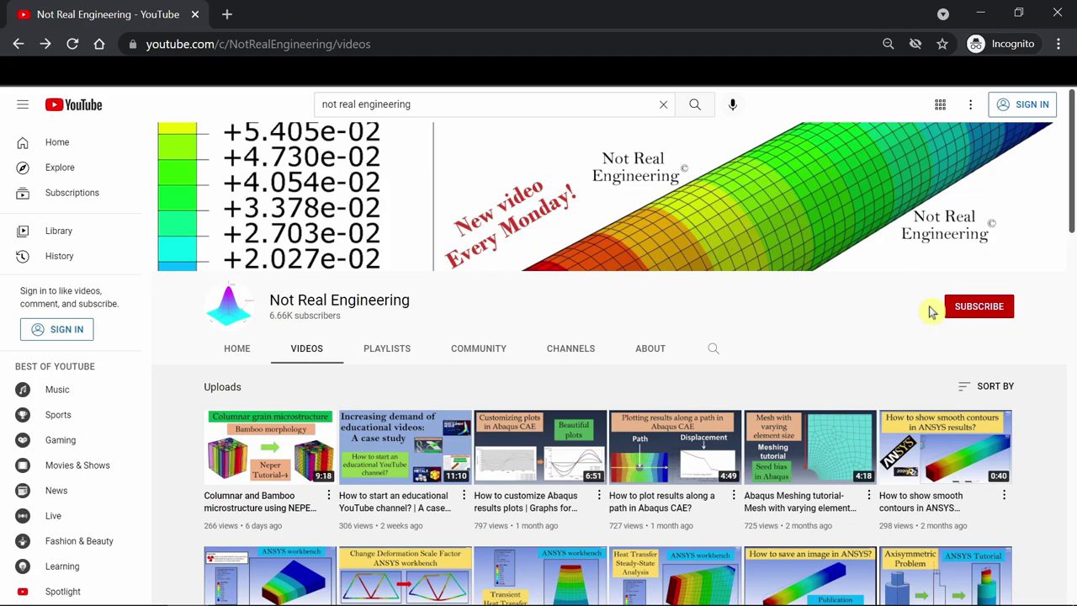
Step: Switch to YouTube in the browser, browse the Not Real Engineering channel's videos and playlists, and open the full ANSYS tutorials playlist
{"action": "scroll", "coordinate": [690, 435], "scroll_direction": "down", "scroll_amount": 5}
{"action": "scroll", "coordinate": [690, 435], "scroll_direction": "up", "scroll_amount": 5}
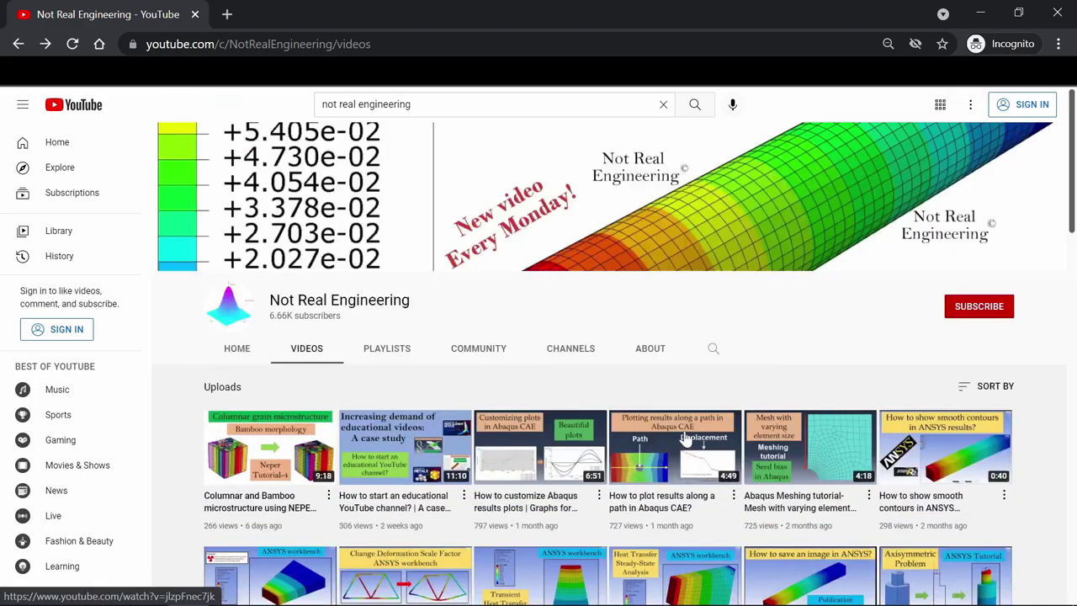
{"action": "left_click", "coordinate": [383, 352]}
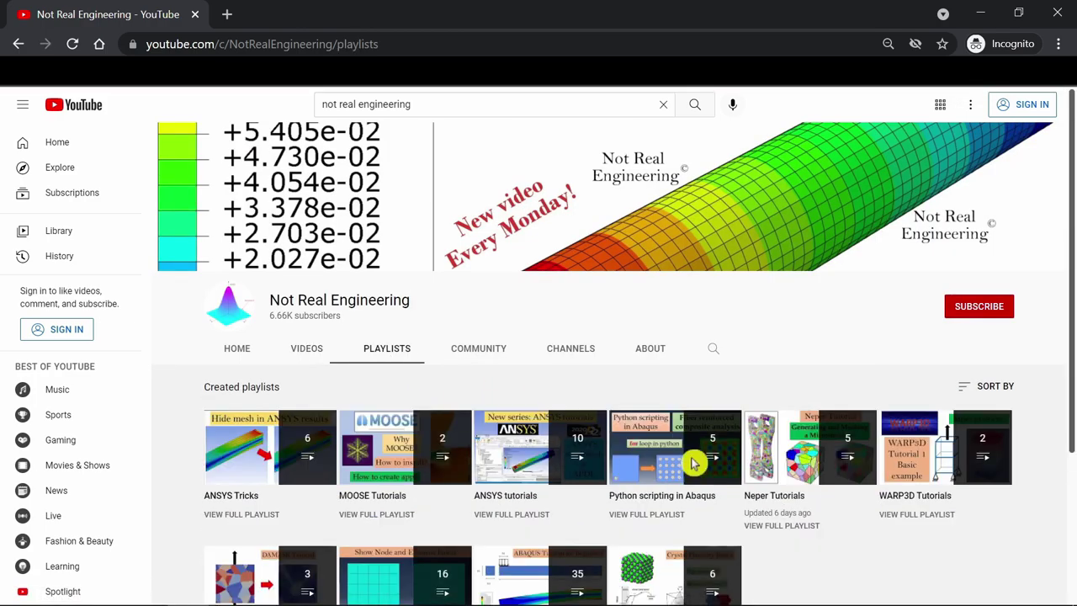
{"action": "scroll", "coordinate": [902, 535], "scroll_direction": "down", "scroll_amount": 1}
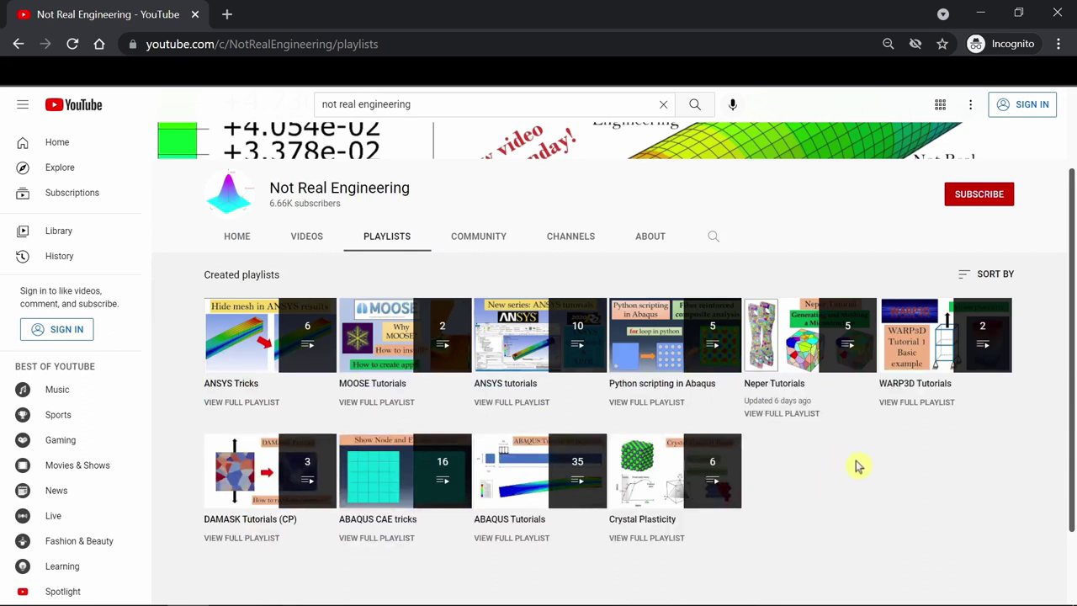
{"action": "left_click", "coordinate": [499, 404]}
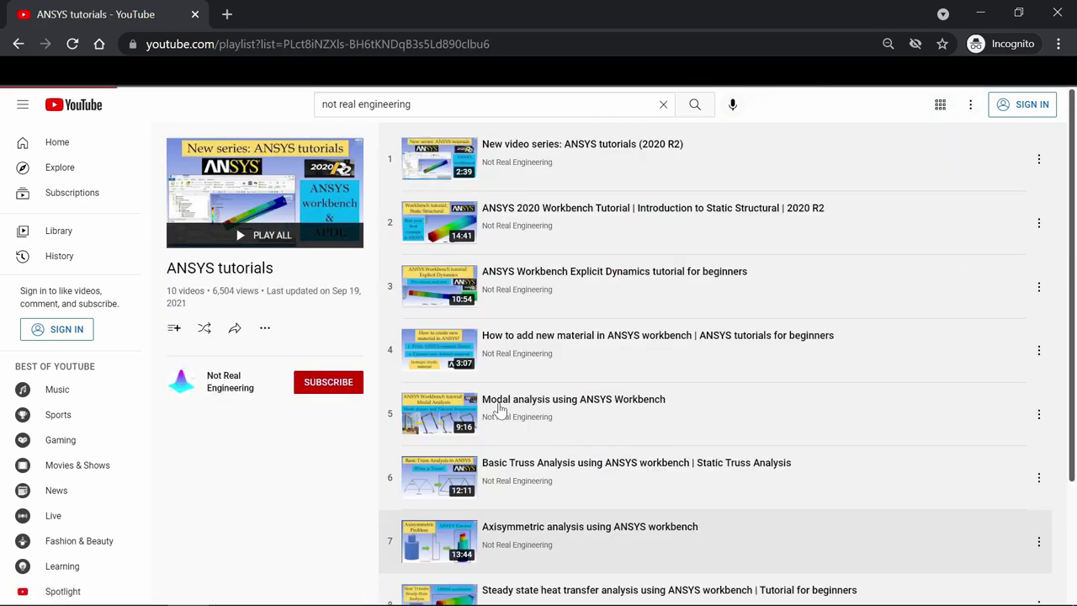